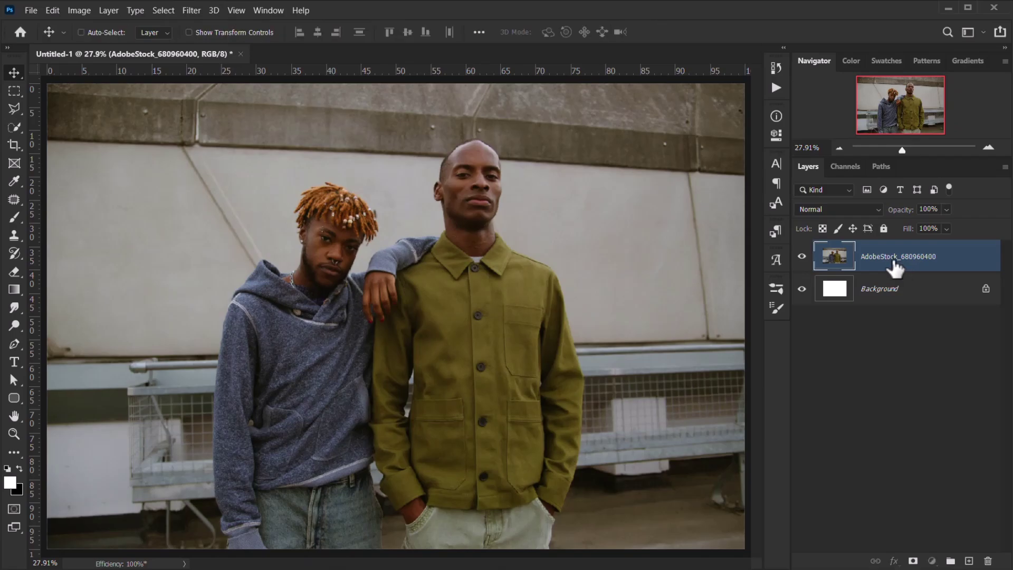
- Rename the AdobeStock_680960400 photo layer as Base
double_click(898, 258)
type("Base")
key("Return")
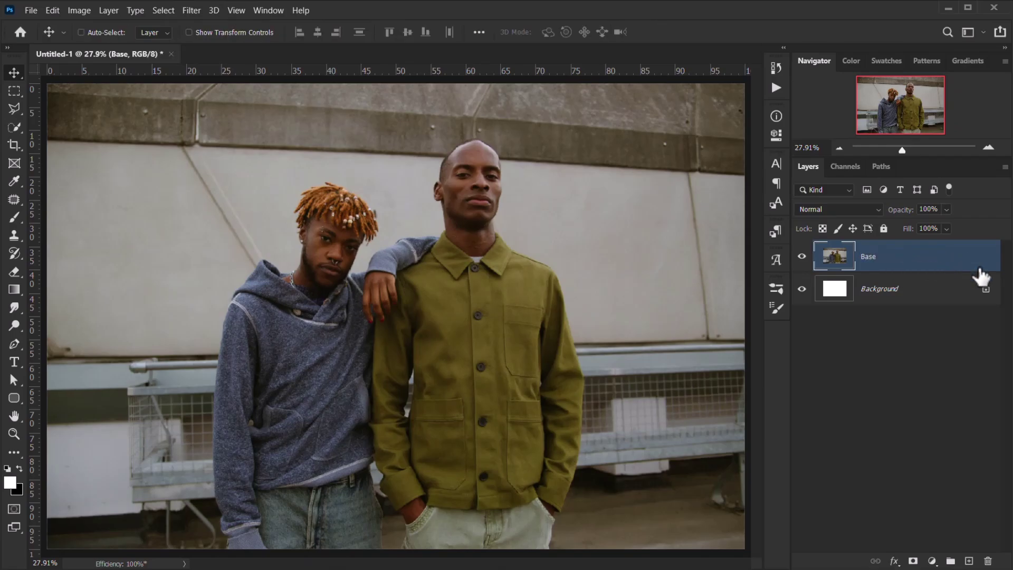
- Convert the Base layer to a smart object and delete the white Background layer
right_click(942, 267)
left_click(816, 207)
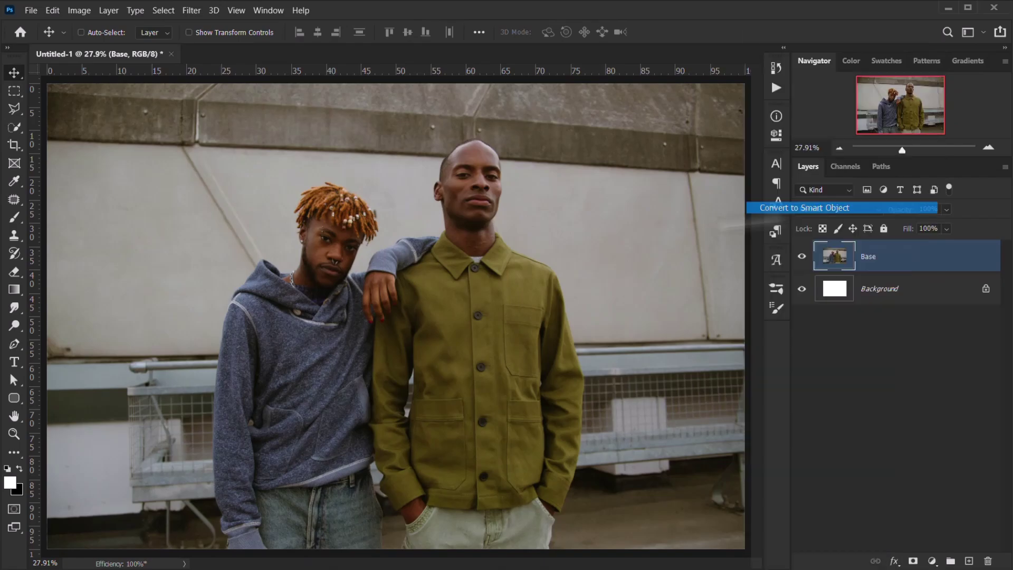
left_click_drag(919, 299, 989, 561)
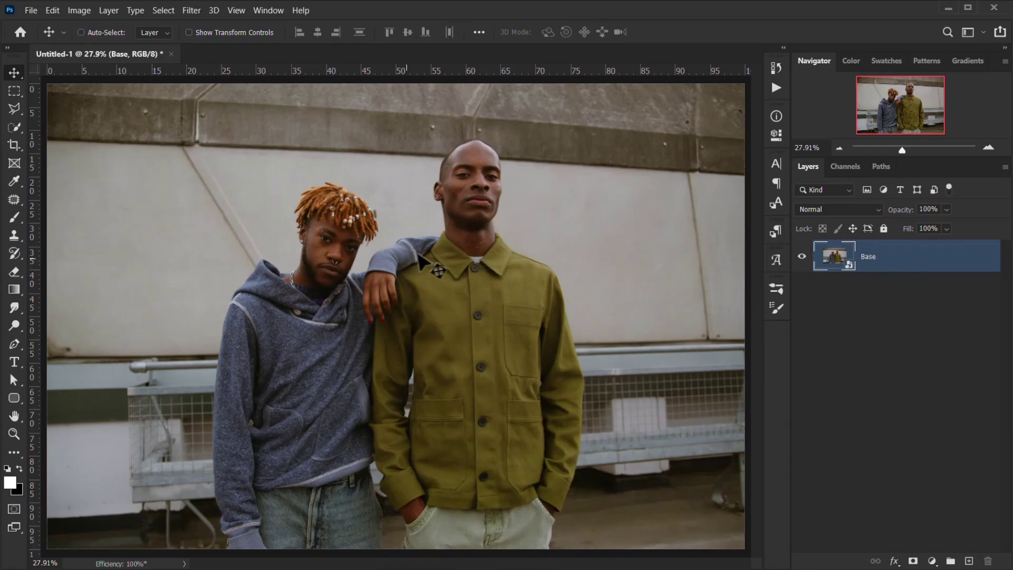
- Apply a Hue/Saturation adjustment to the Base layer with Saturation set to -100
scroll(422, 254, "down", 1)
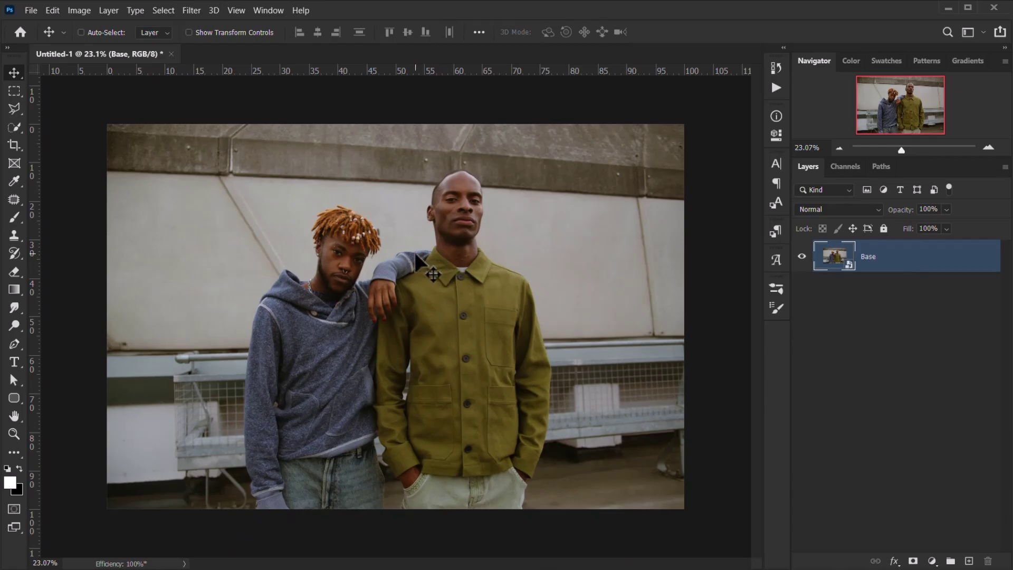
left_click(80, 12)
mouse_move(141, 44)
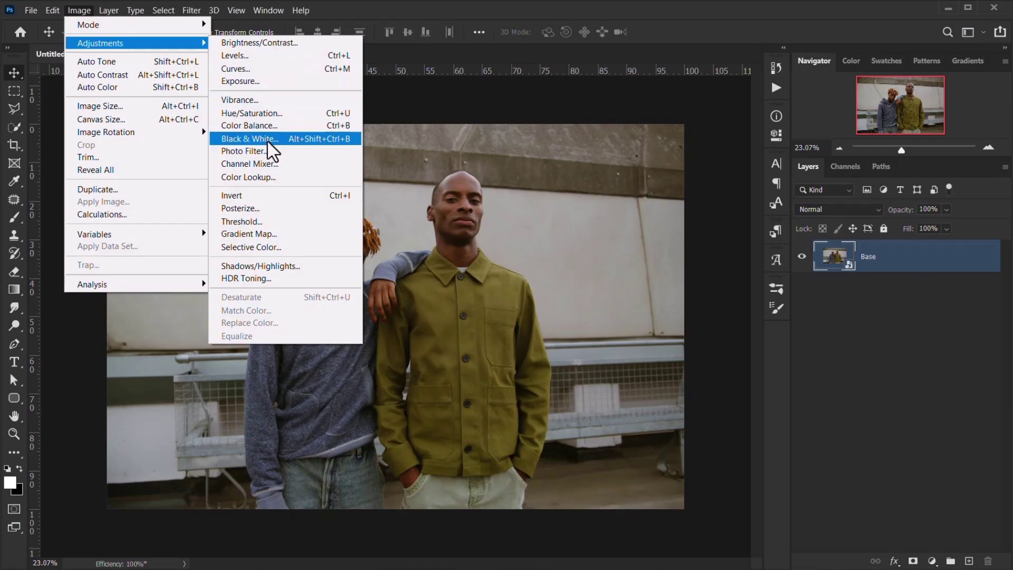
left_click(253, 113)
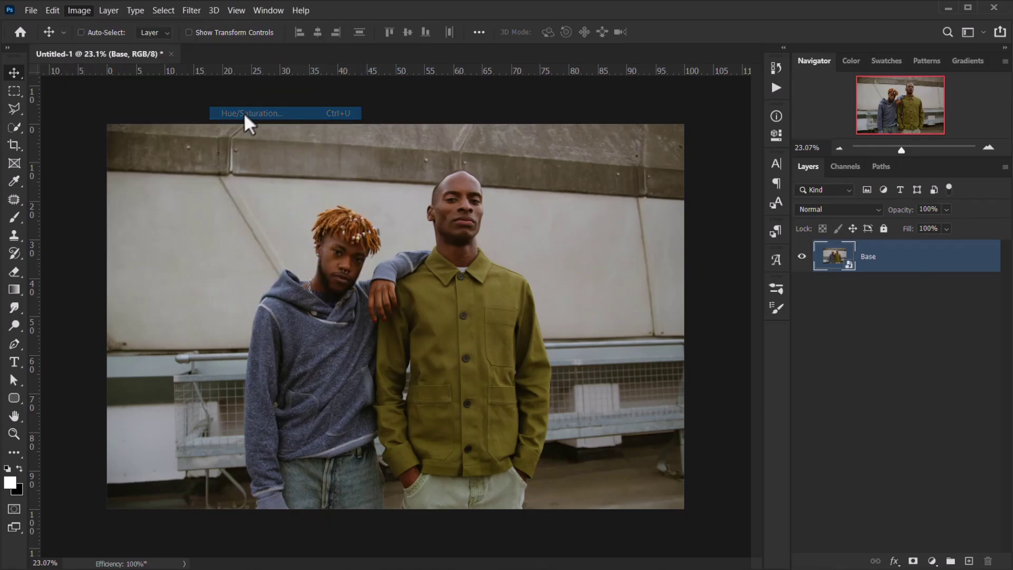
left_click_drag(464, 236, 379, 235)
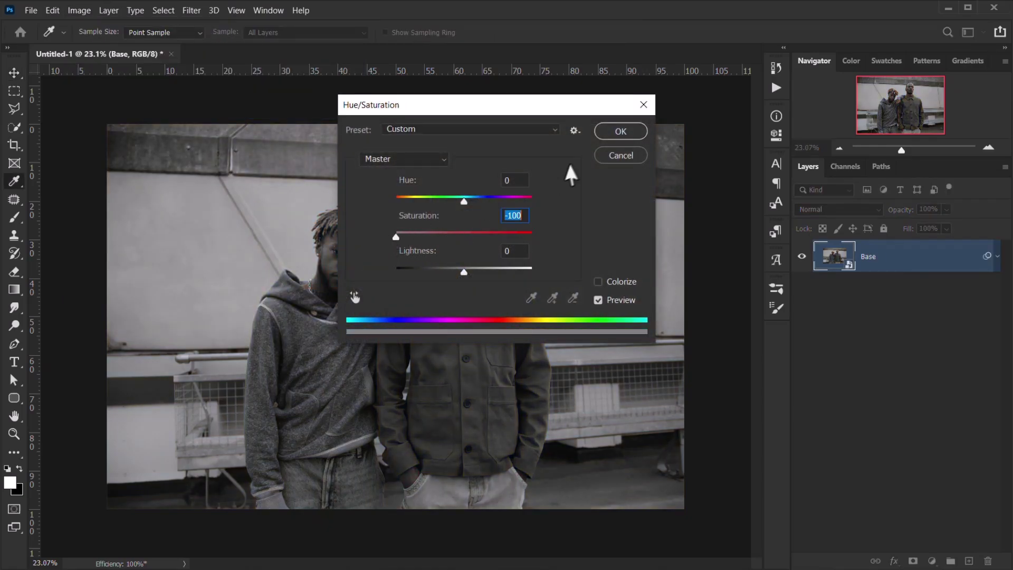
left_click(616, 129)
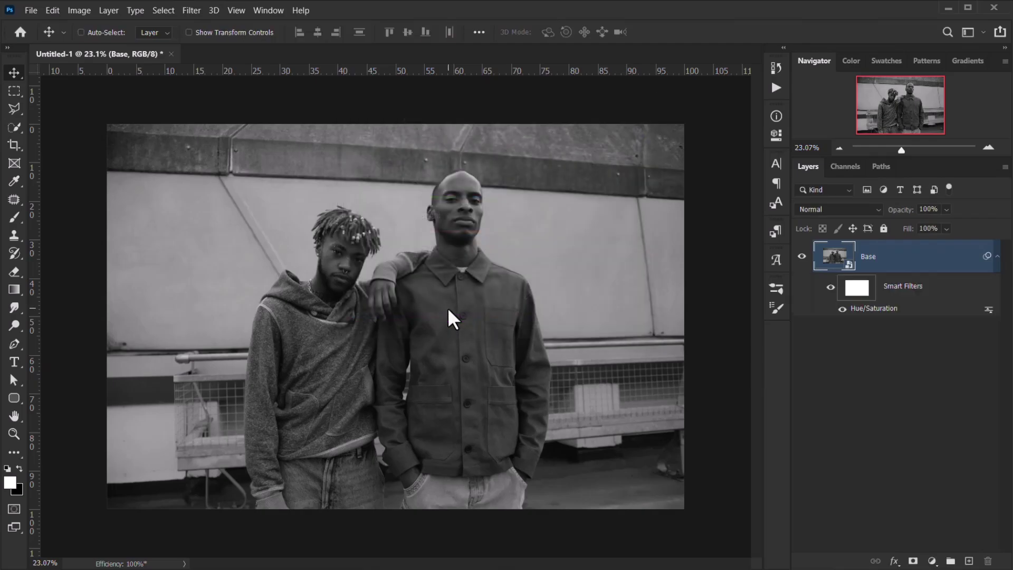
- Delete the smart filter mask under the Base layer
key("ctrl+0")
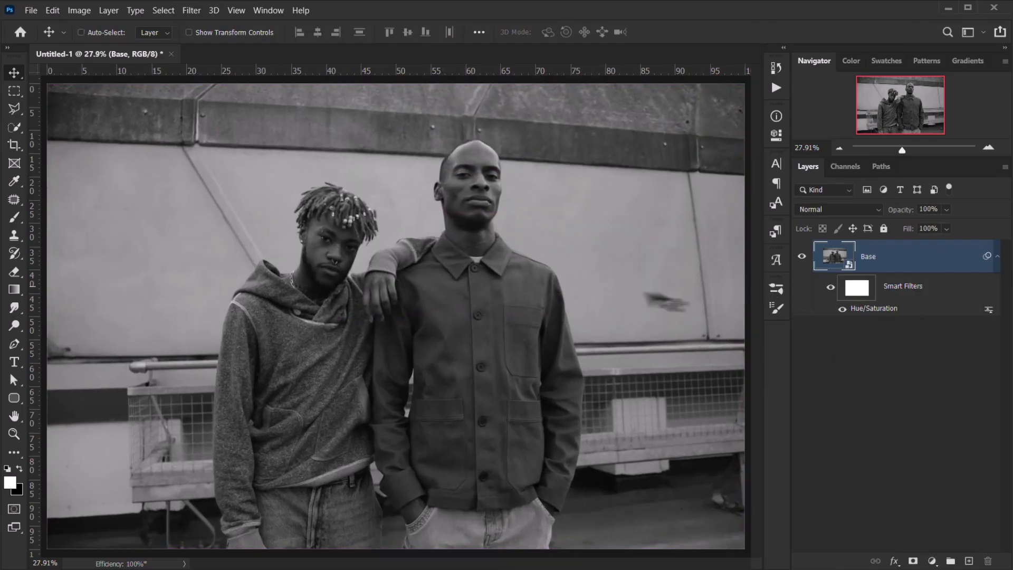
scroll(527, 281, "down", 3)
left_click_drag(857, 287, 989, 561)
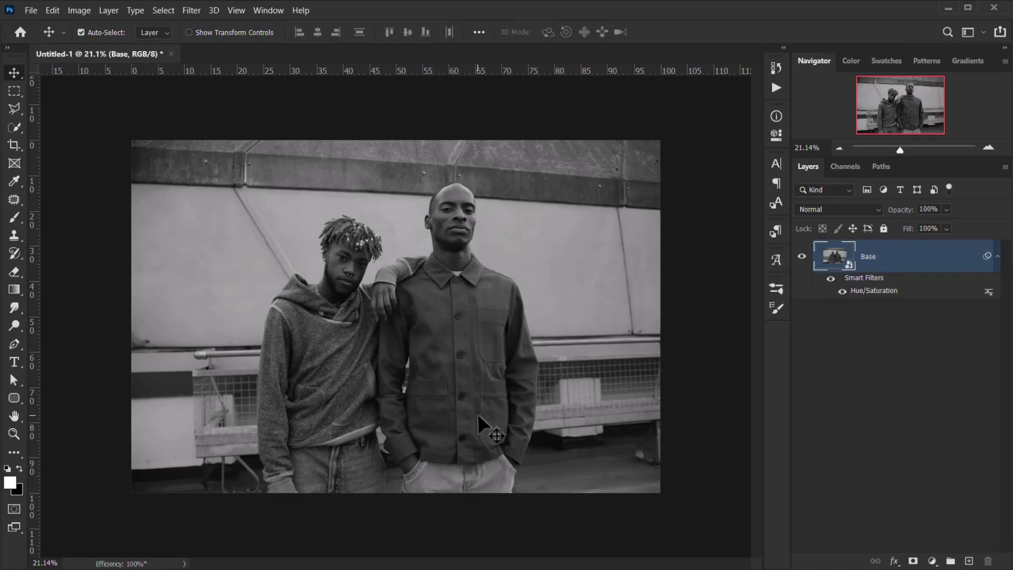
- Swap the foreground and background colors to black and white, and open Diffuse Glow in the Filter Gallery with the preview at 50%
key("ctrl+0")
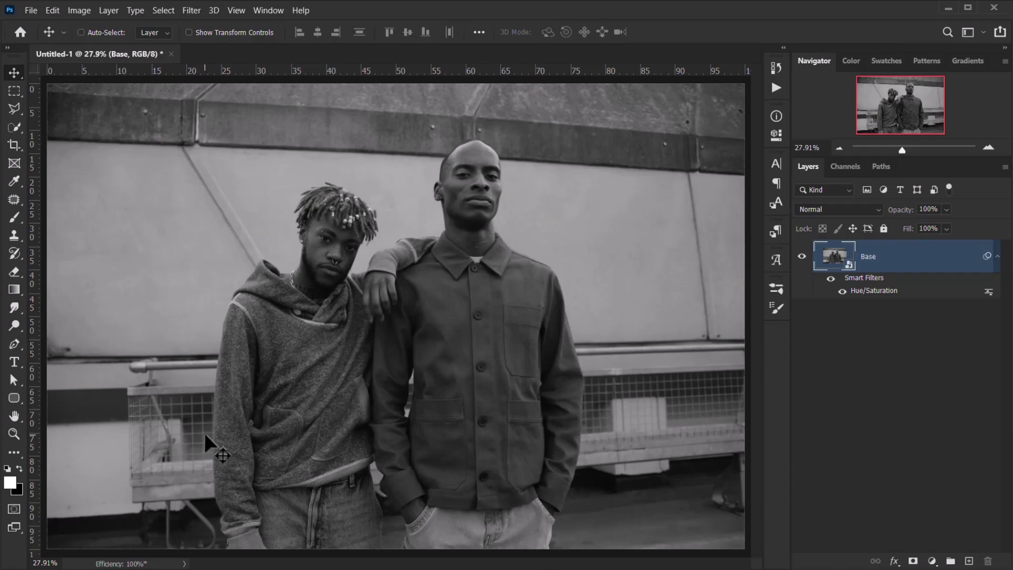
key("x")
left_click(192, 10)
left_click(223, 64)
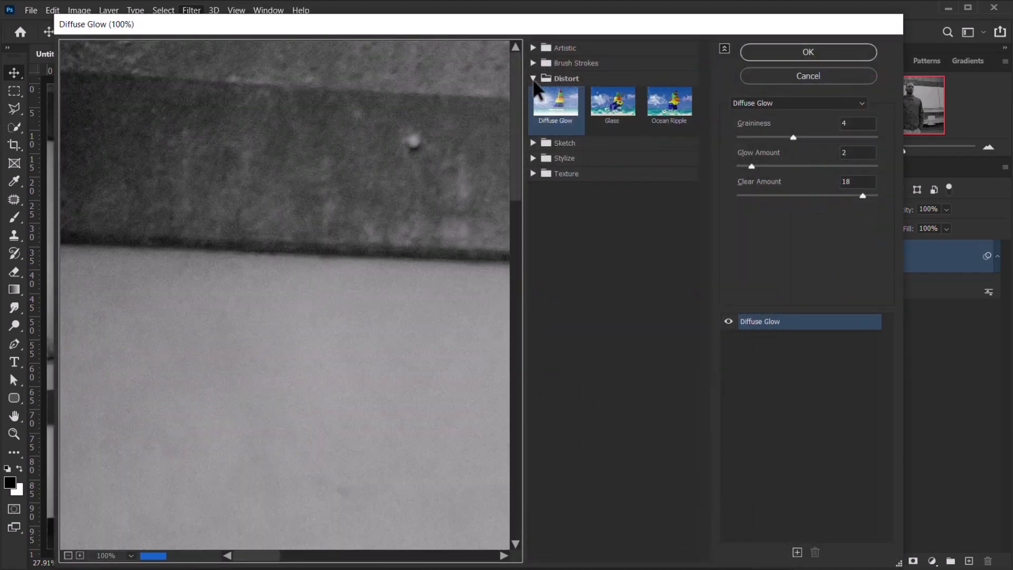
left_click(533, 79)
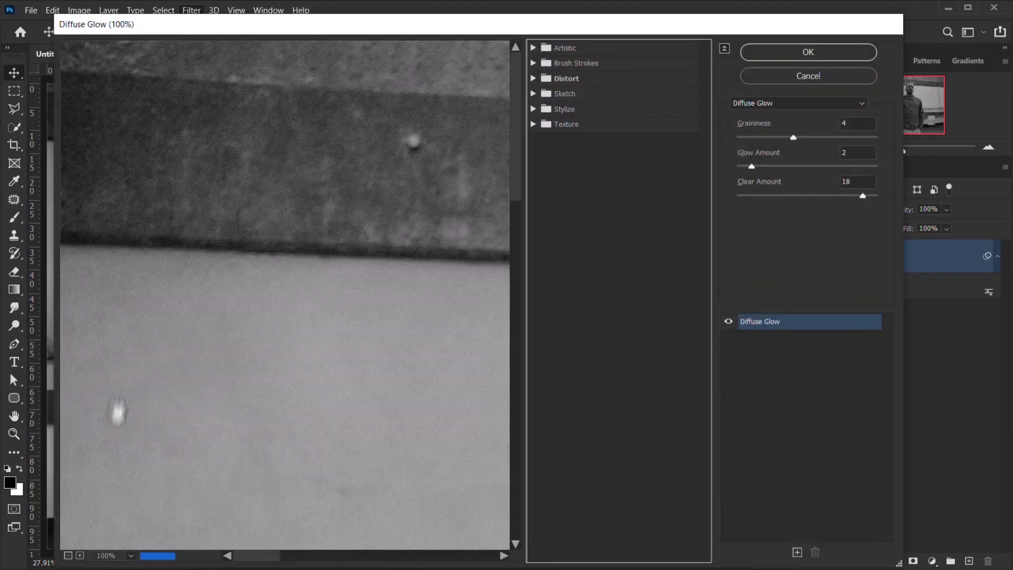
left_click(67, 555)
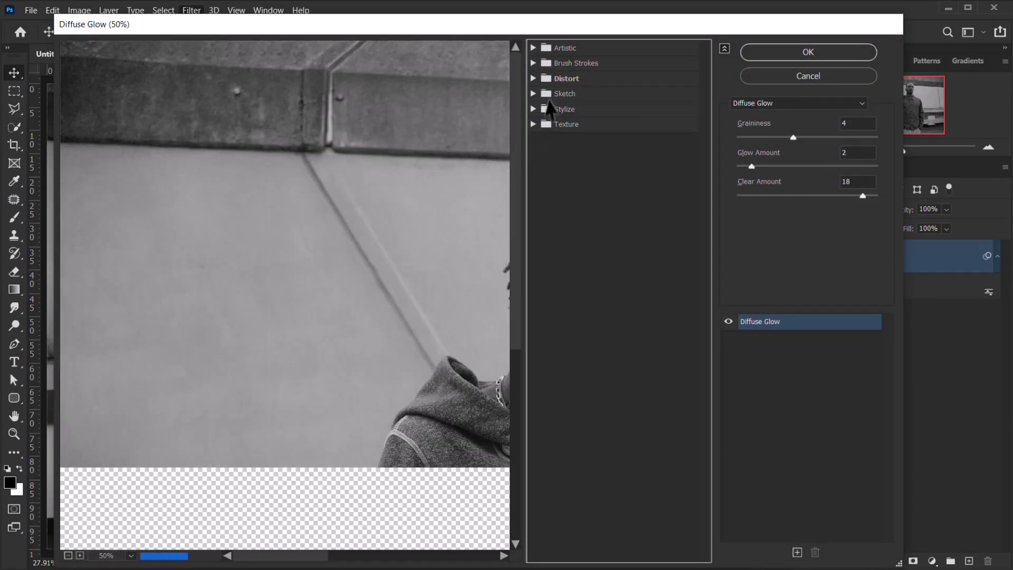
left_click(534, 78)
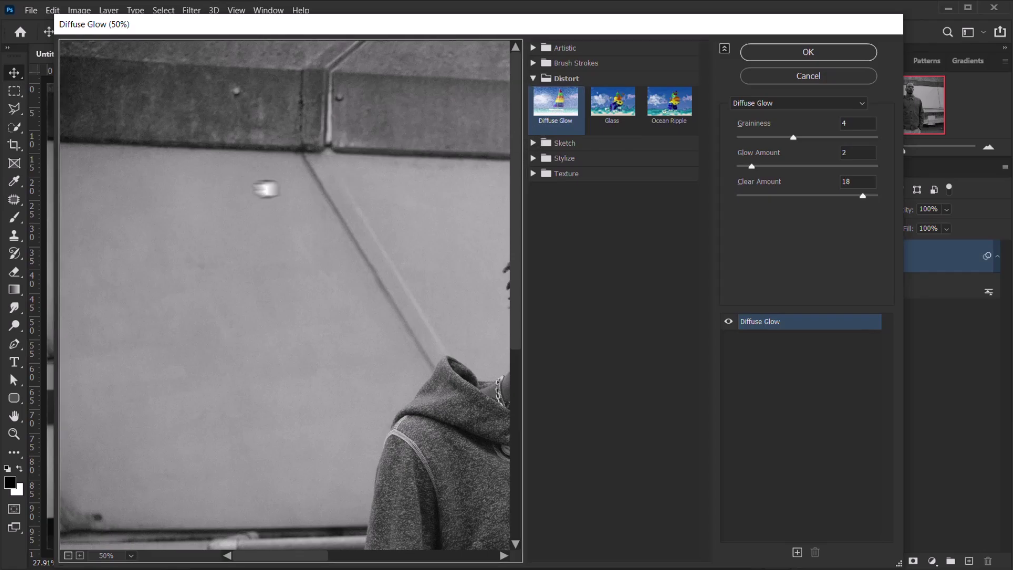
left_click_drag(267, 187, 324, 138)
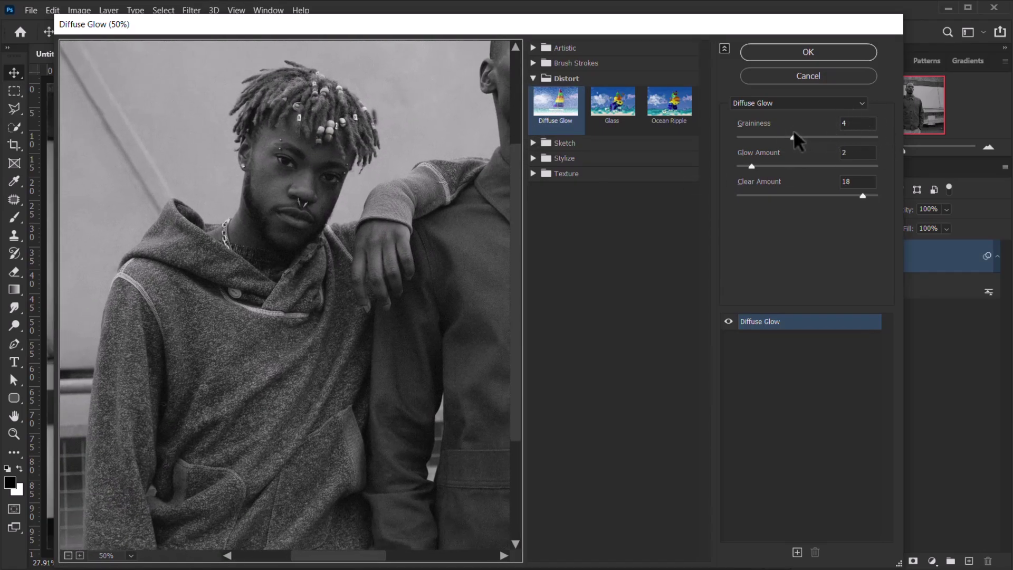
- Set Diffuse Glow's Glow Amount to 3 and Clear Amount to 16, and apply the filter
left_click_drag(752, 166, 756, 167)
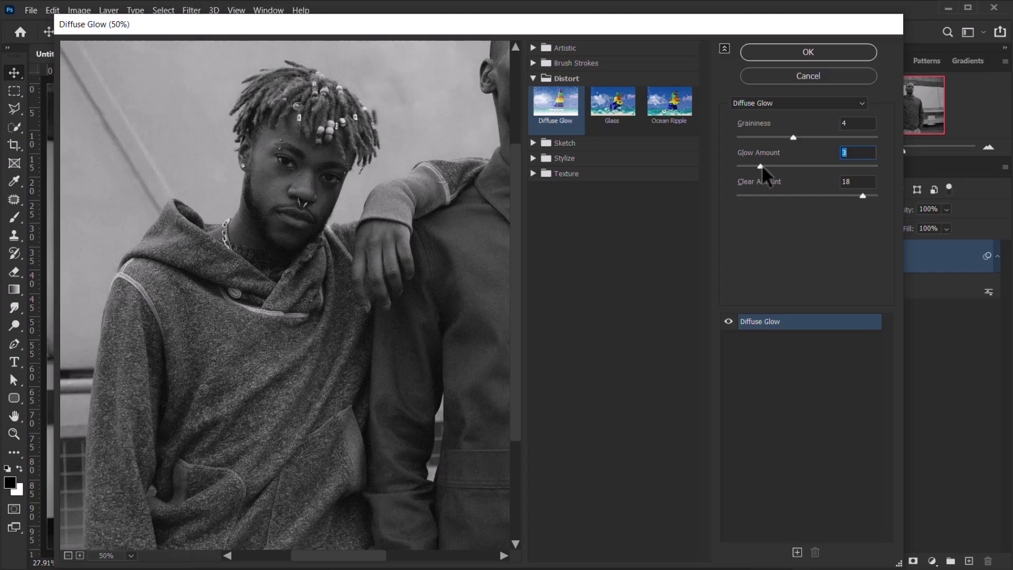
left_click_drag(863, 194, 848, 192)
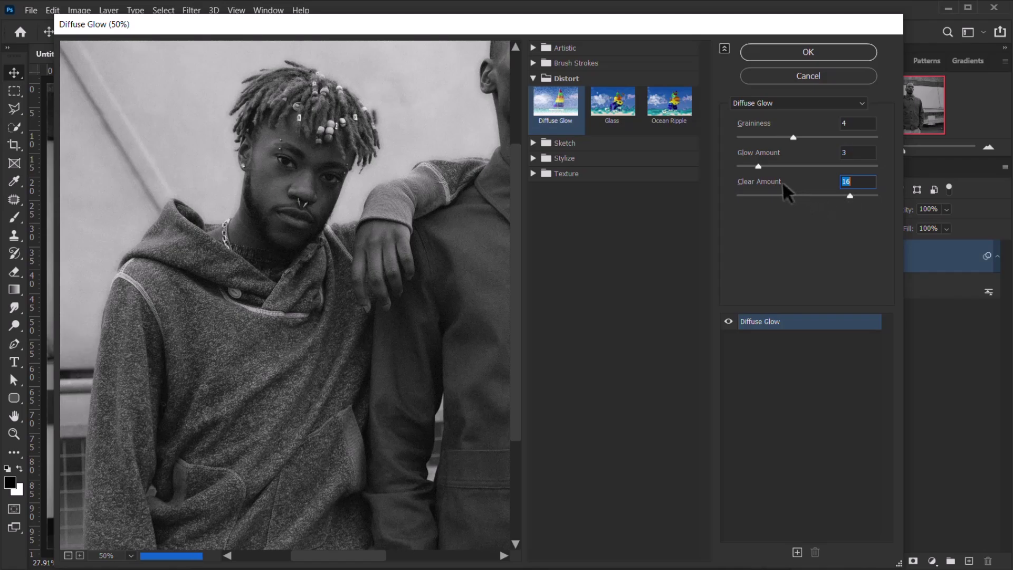
left_click_drag(217, 204, 201, 246)
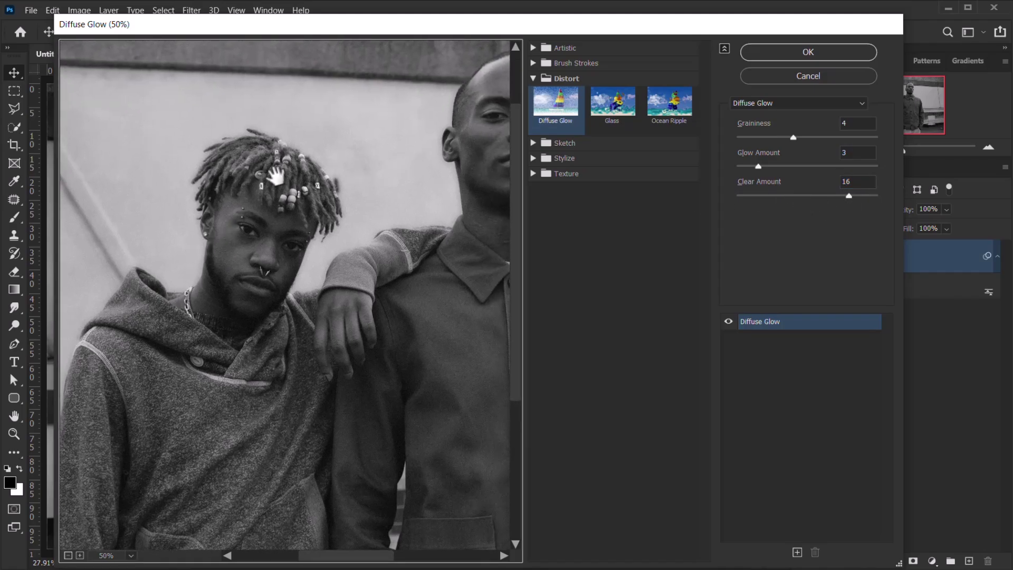
left_click_drag(323, 192, 226, 176)
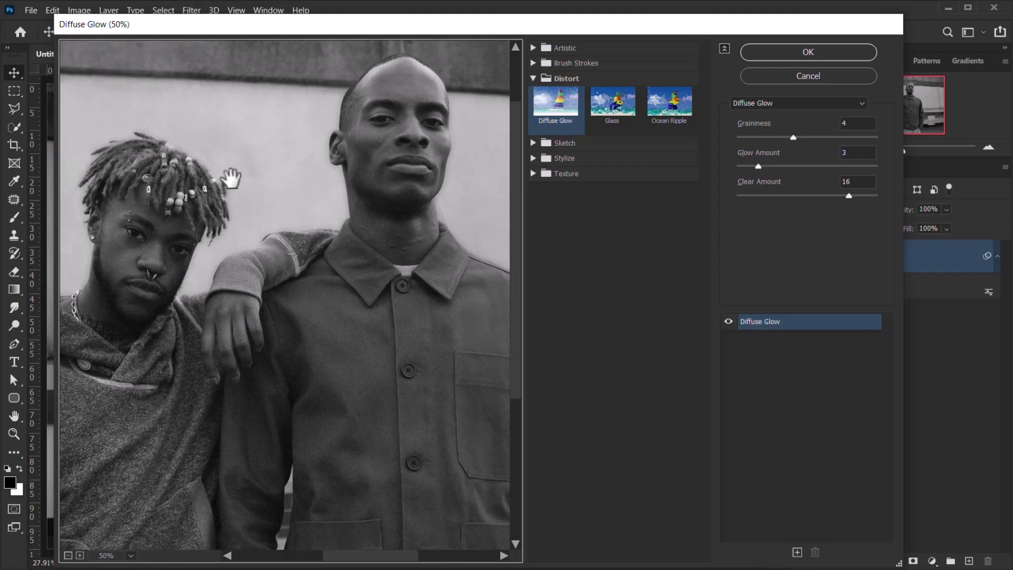
left_click_drag(382, 136, 407, 174)
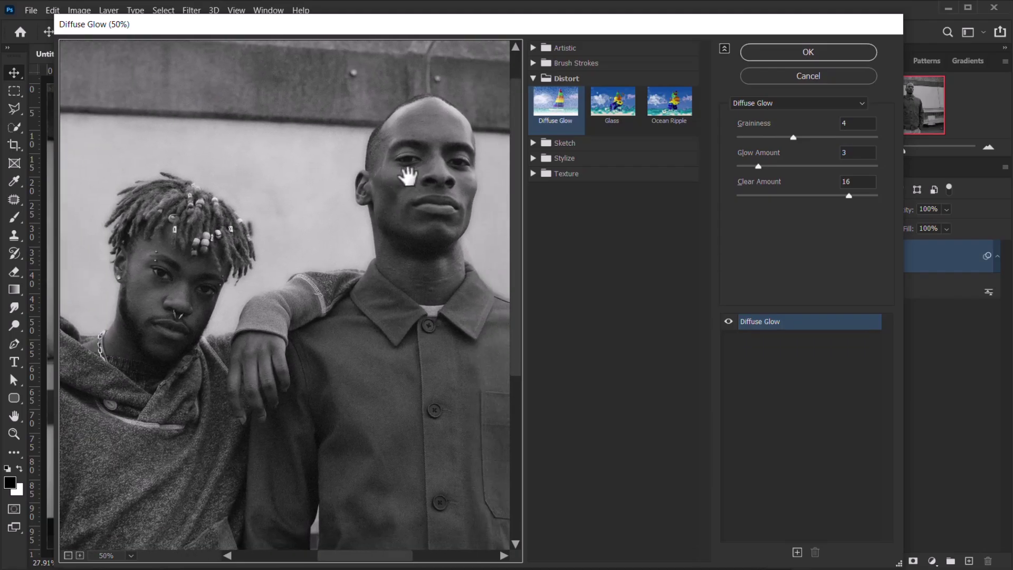
left_click(830, 52)
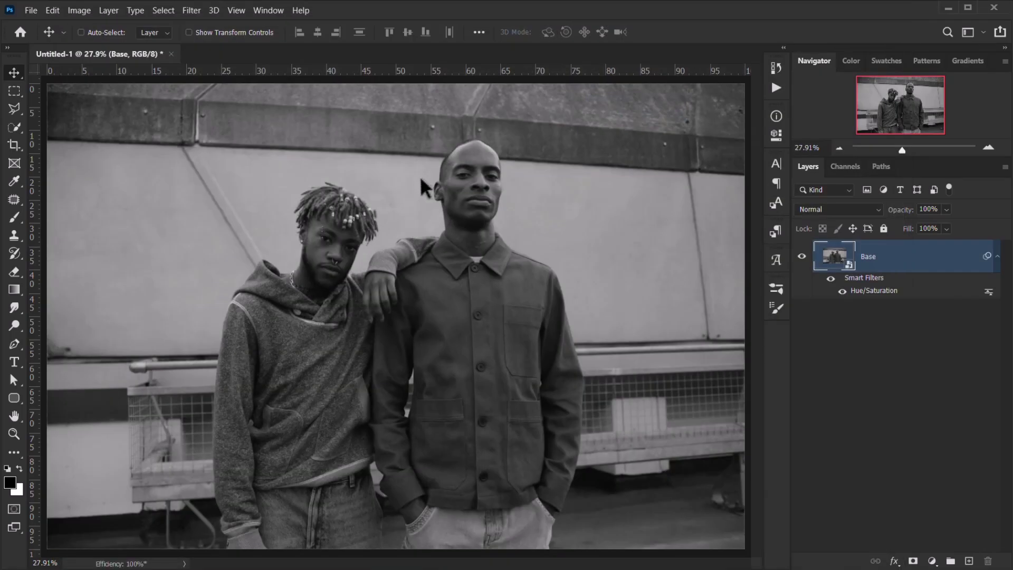
- Apply the Color Halftone filter to the Base layer with a maximum radius of 4 pixels and screen angles 108, 162, 90 and 45
scroll(477, 195, "up", 4)
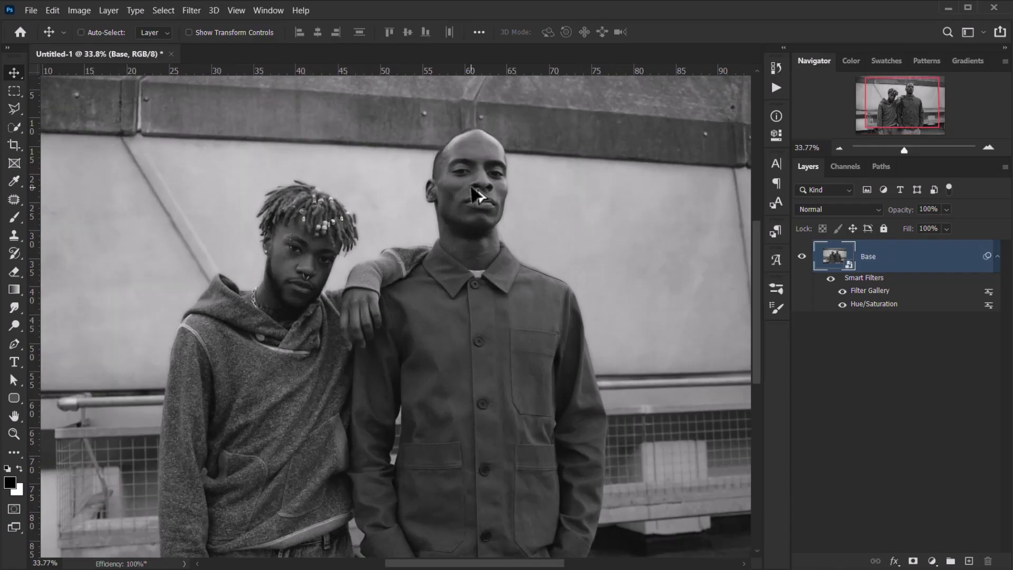
scroll(477, 195, "up", 4)
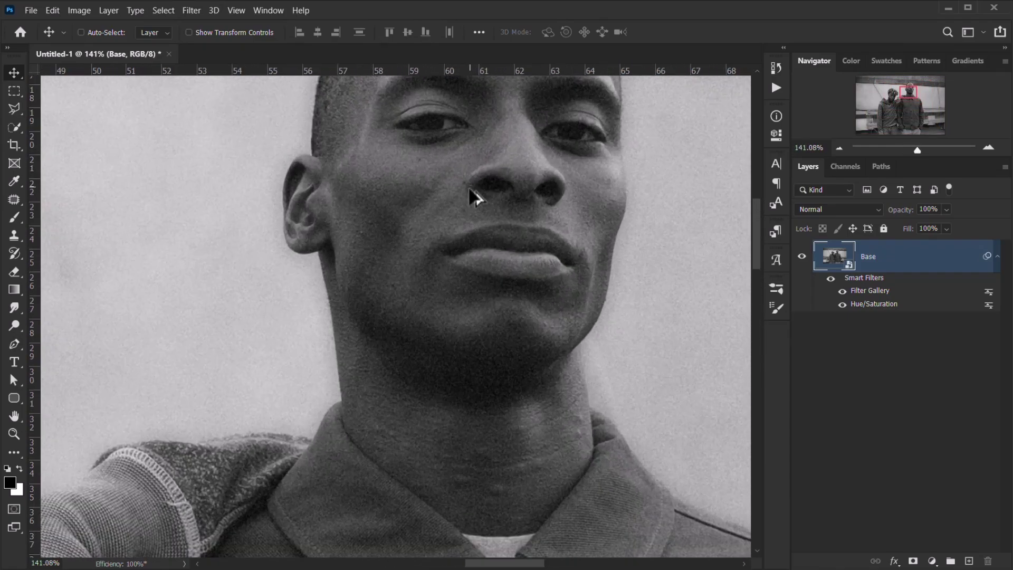
key("ctrl+0")
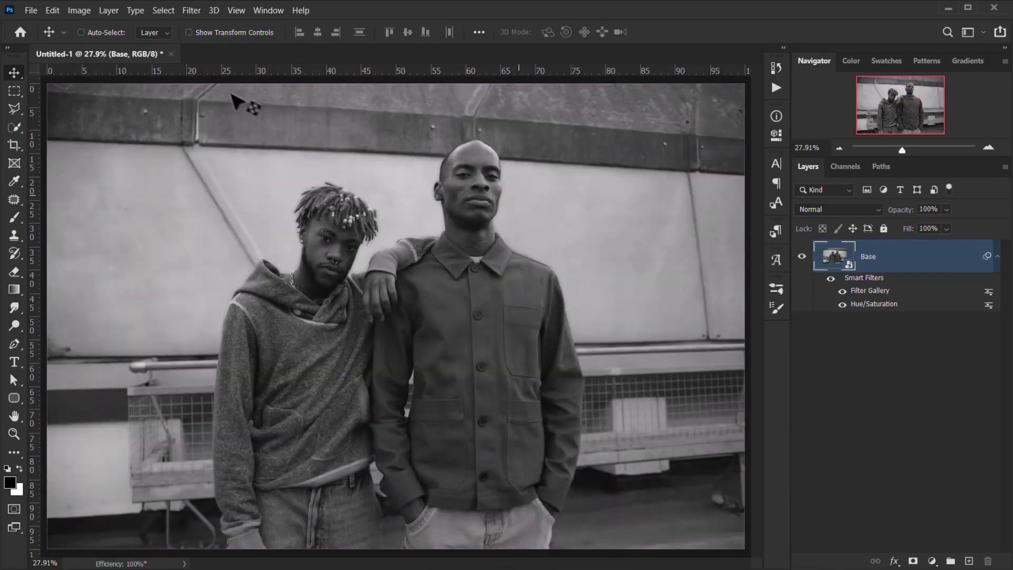
left_click(192, 11)
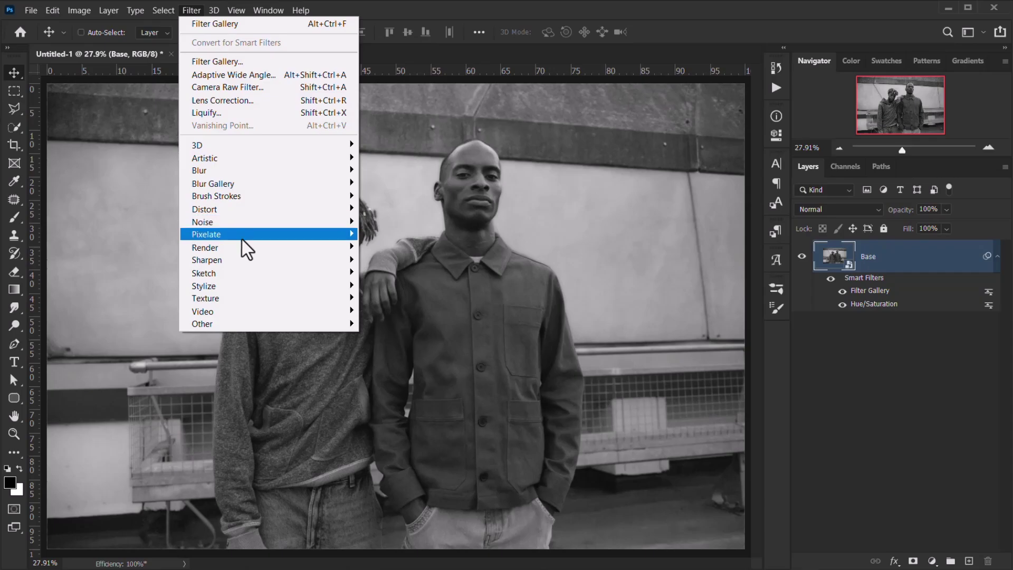
mouse_move(243, 237)
left_click(384, 233)
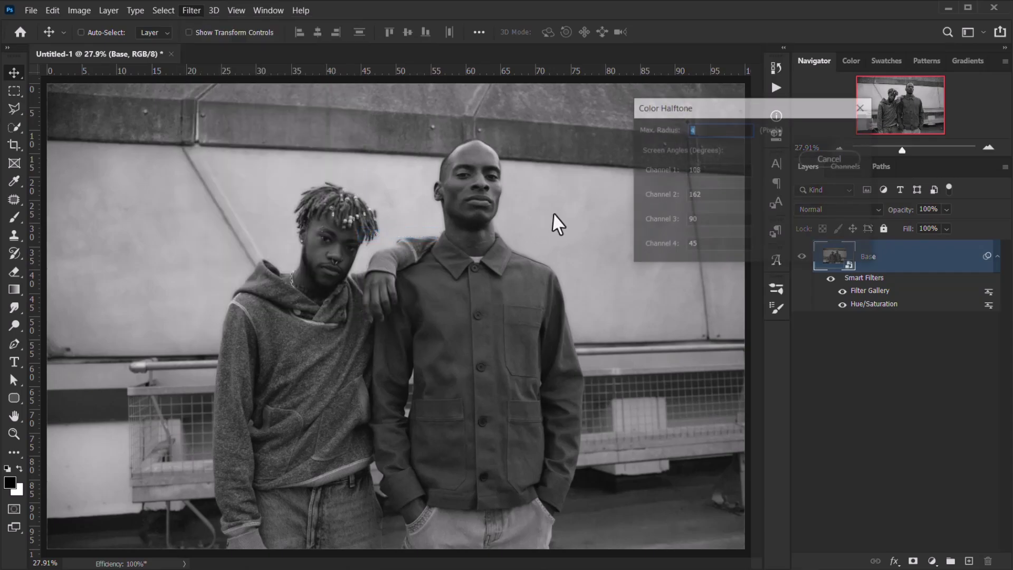
left_click_drag(751, 105, 737, 118)
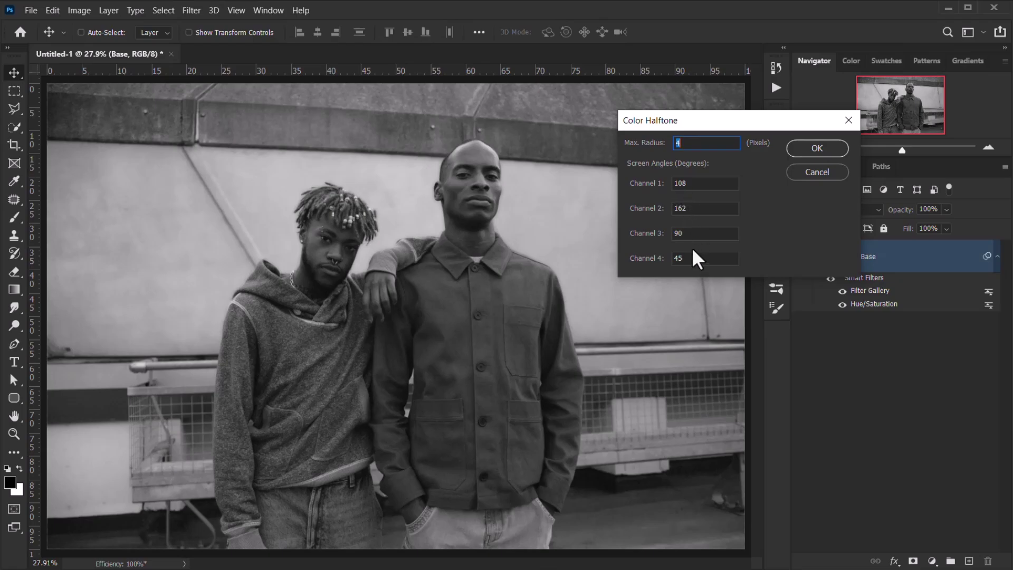
left_click(808, 148)
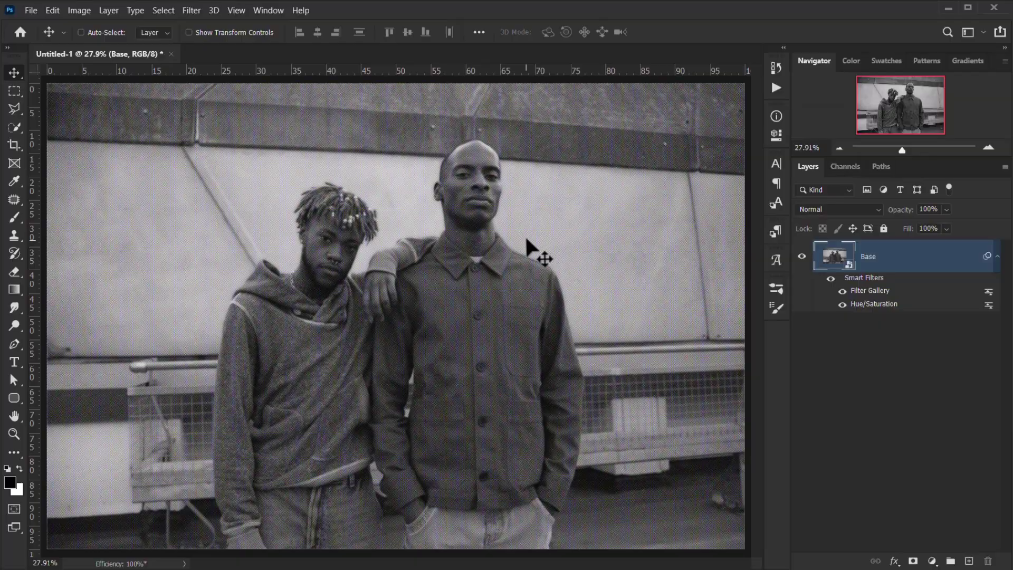
- Examine the color halftone dots up close on the taller man's face
scroll(469, 211, "up", 5)
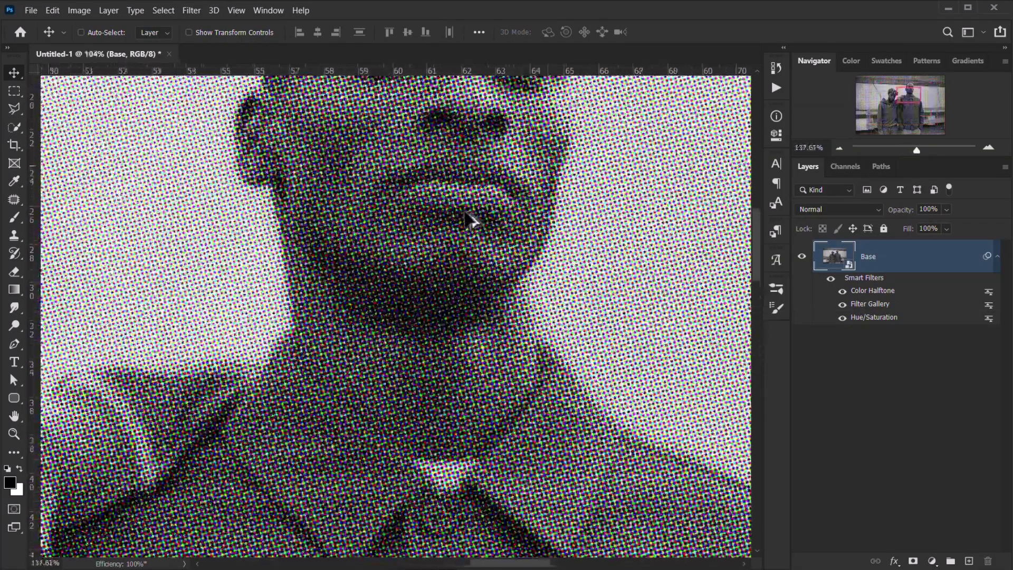
scroll(469, 217, "up", 3)
left_click_drag(403, 163, 363, 376)
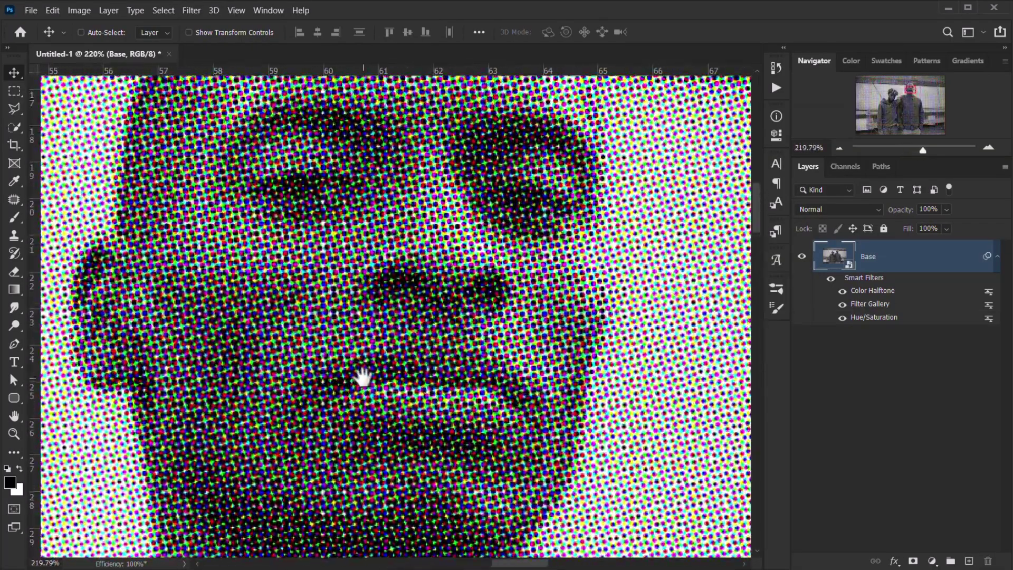
left_click_drag(410, 248, 300, 262)
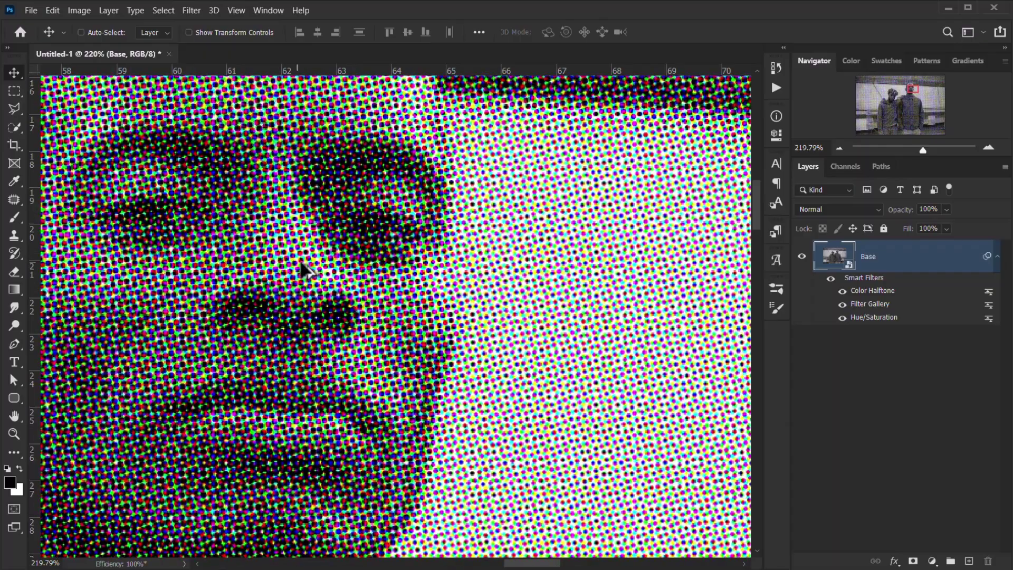
scroll(300, 262, "down", 3)
left_click_drag(273, 298, 428, 221)
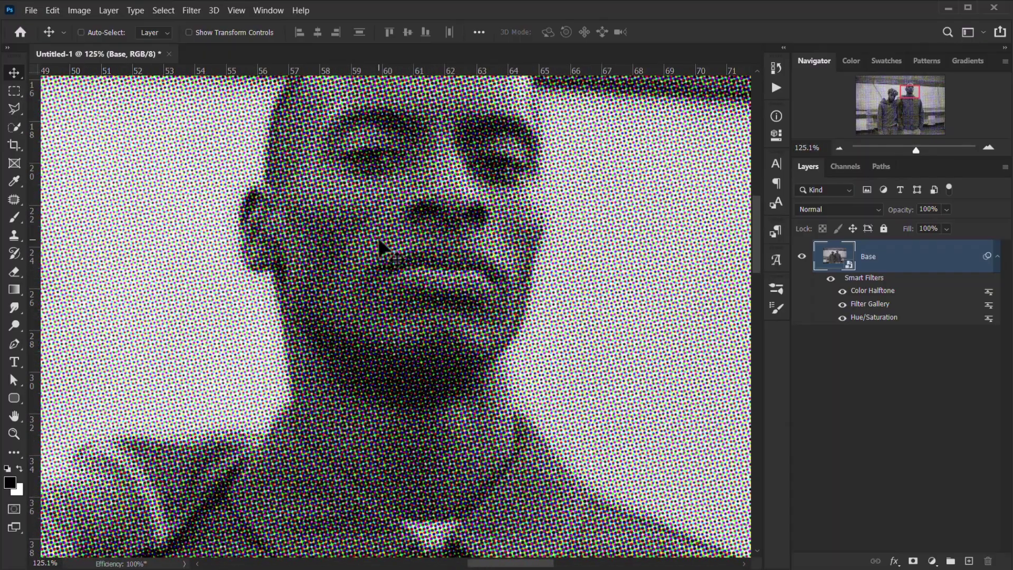
key("ctrl+0")
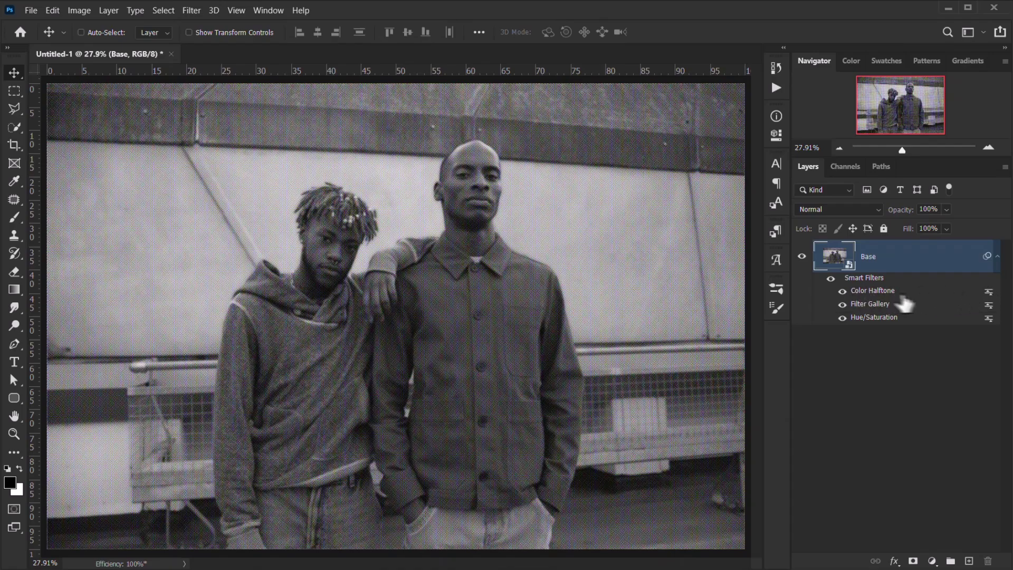
- Set the Color Halftone smart filter's blending mode to Soft Light at 60% opacity
double_click(990, 294)
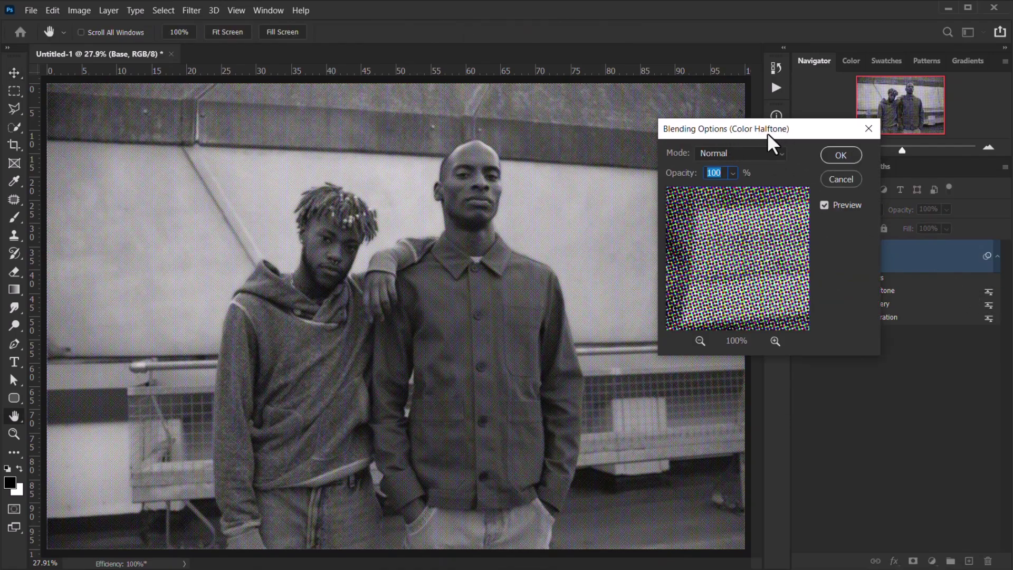
left_click(734, 153)
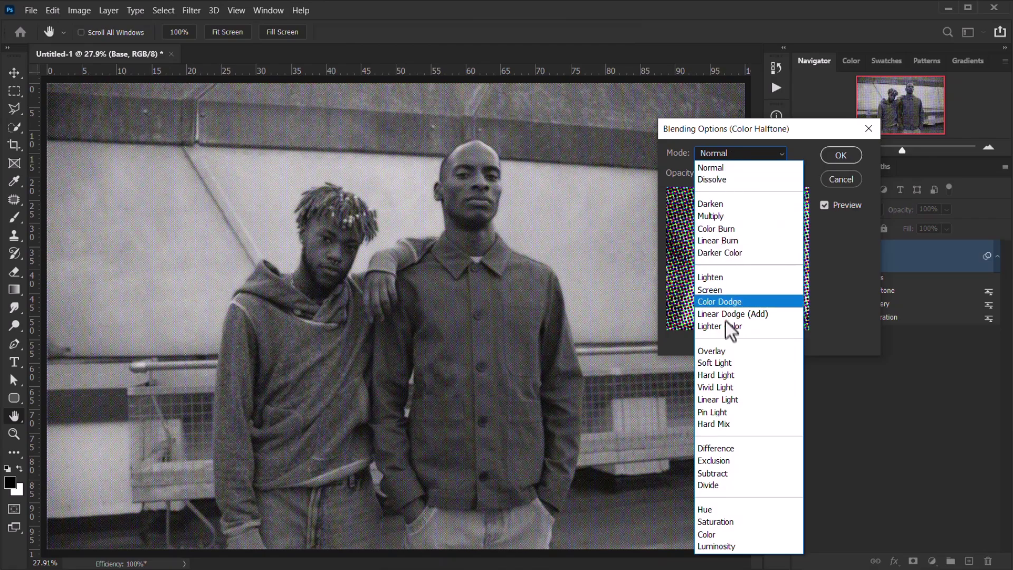
left_click(725, 363)
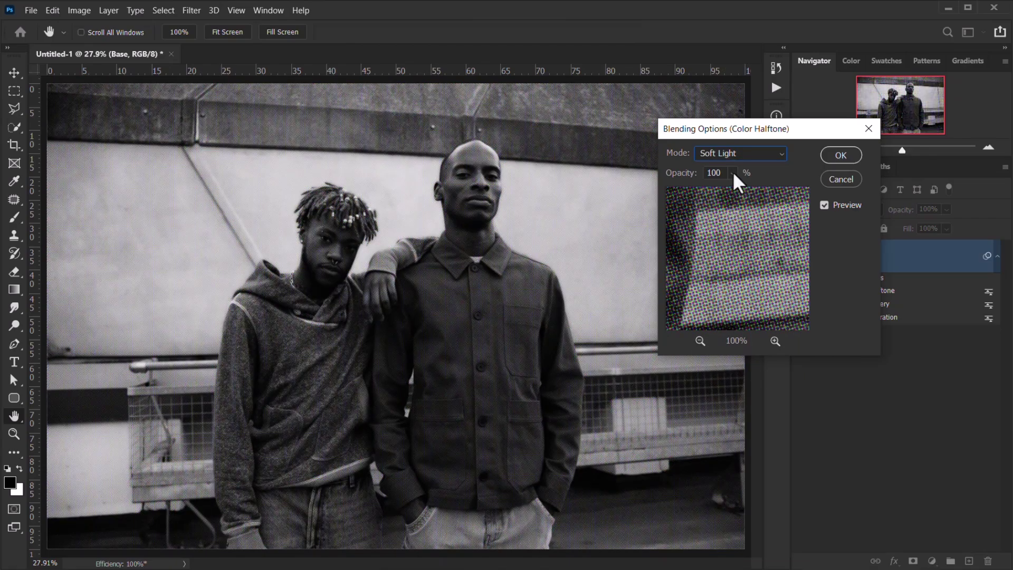
double_click(719, 173)
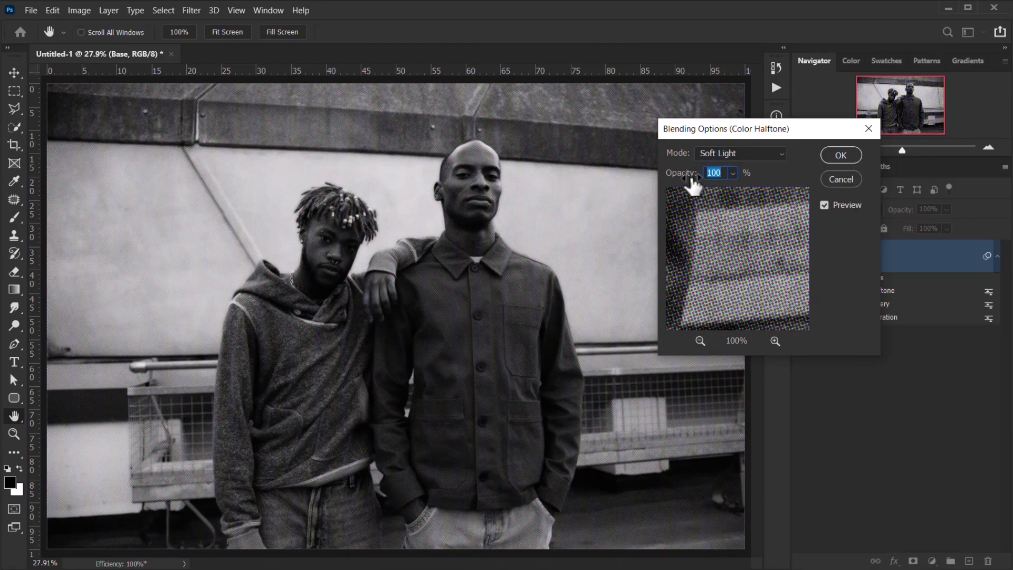
type("70")
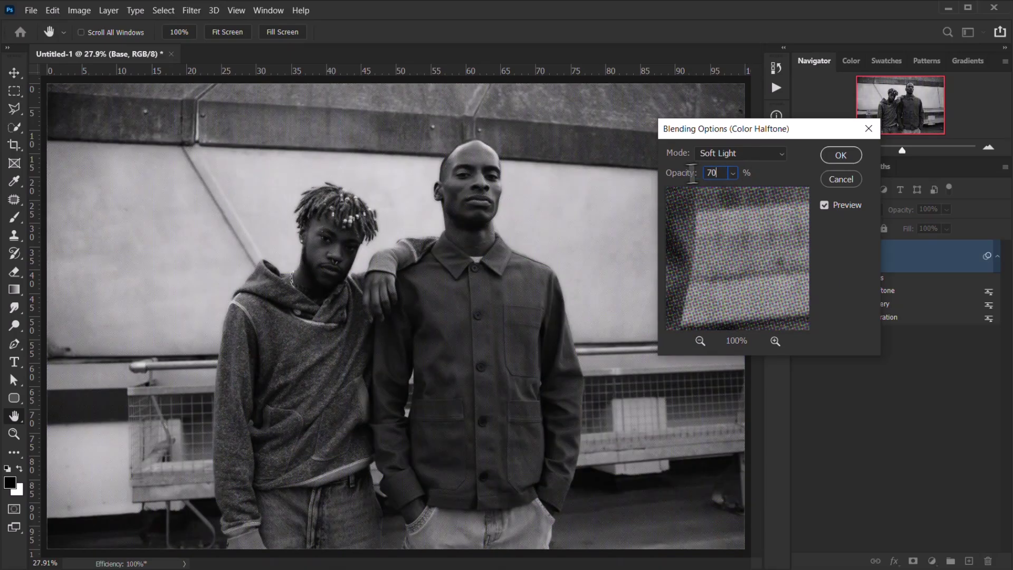
type("60")
left_click(841, 155)
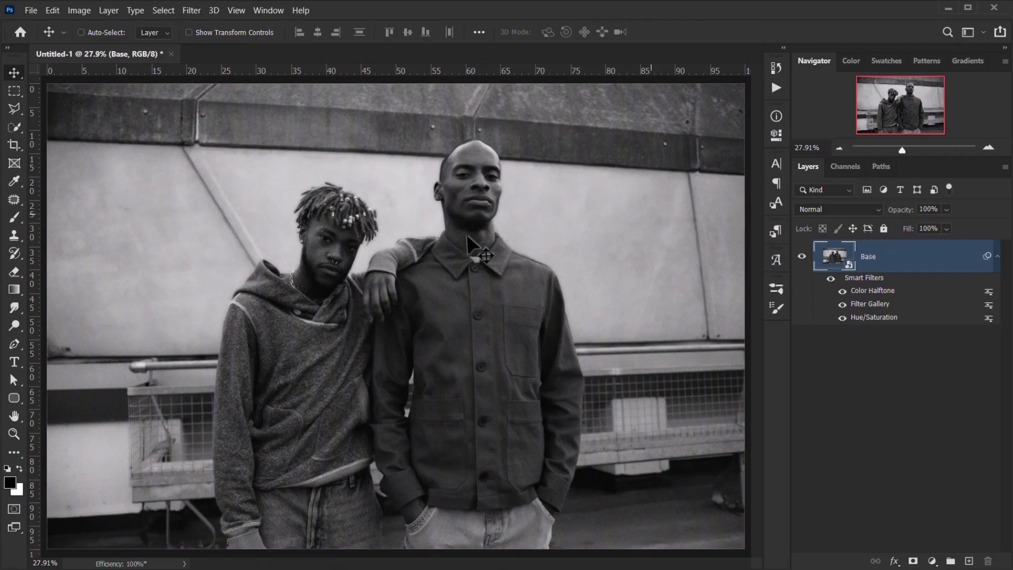
- Apply a Levels adjustment to the Base layer with output levels of about 10 and 240, comparing it with the original
scroll(468, 237, "up", 4)
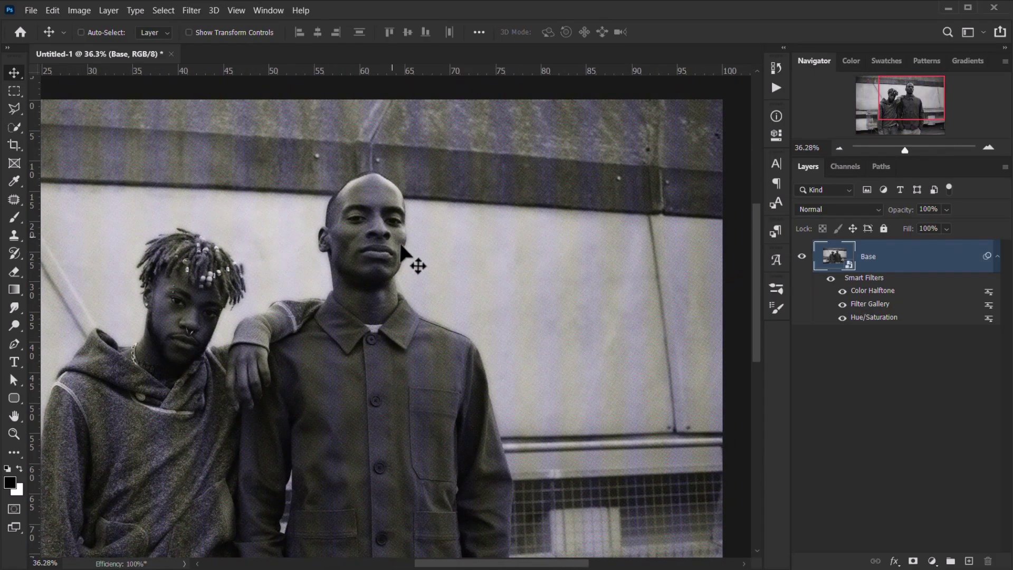
scroll(374, 235, "down", 4)
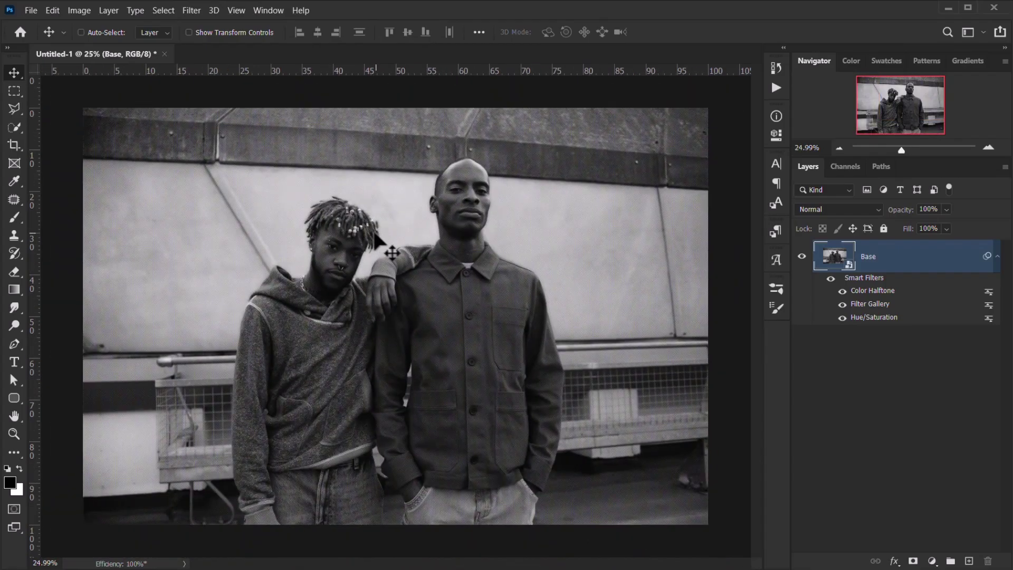
scroll(354, 230, "up", 2)
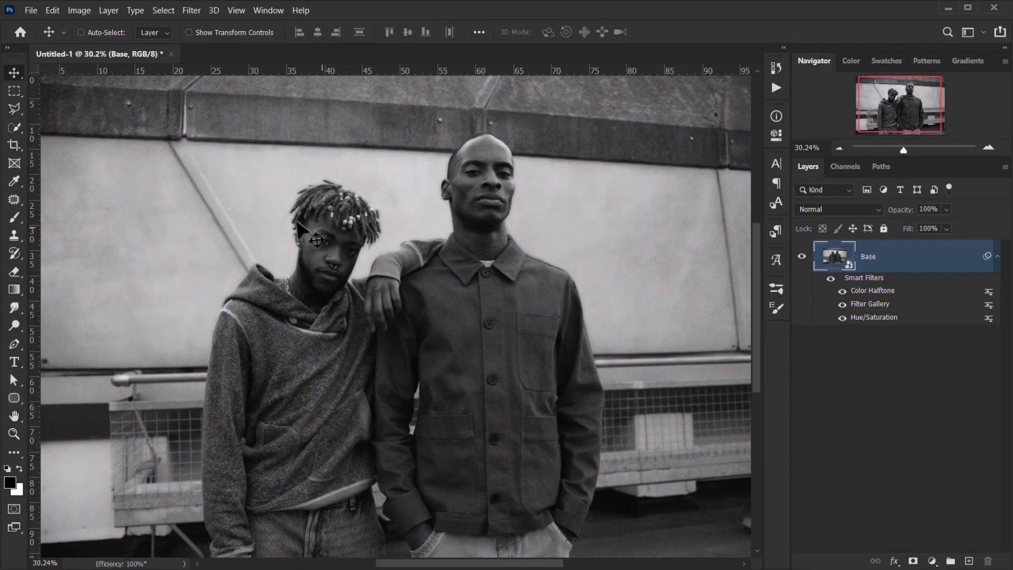
left_click(79, 11)
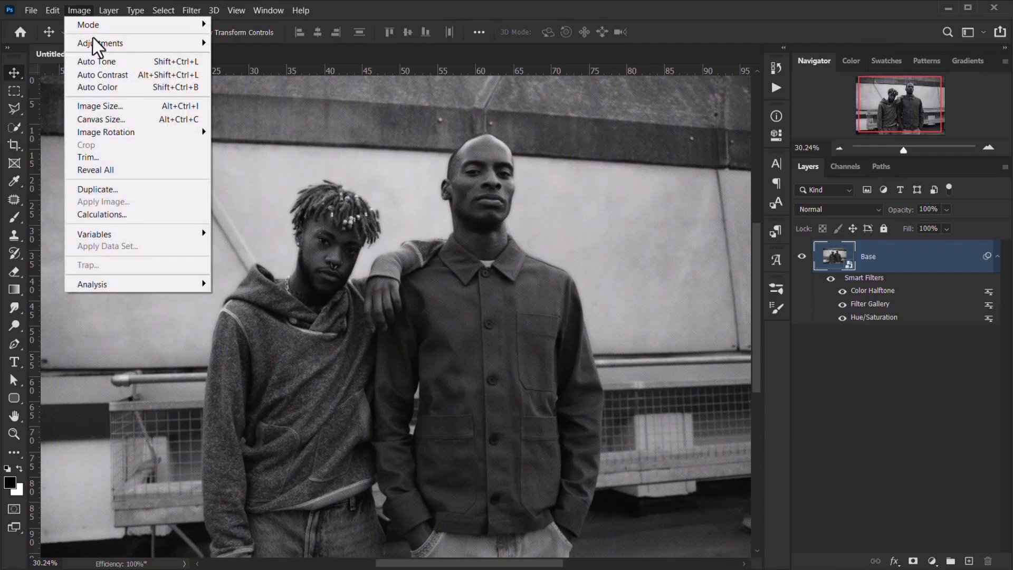
mouse_move(95, 43)
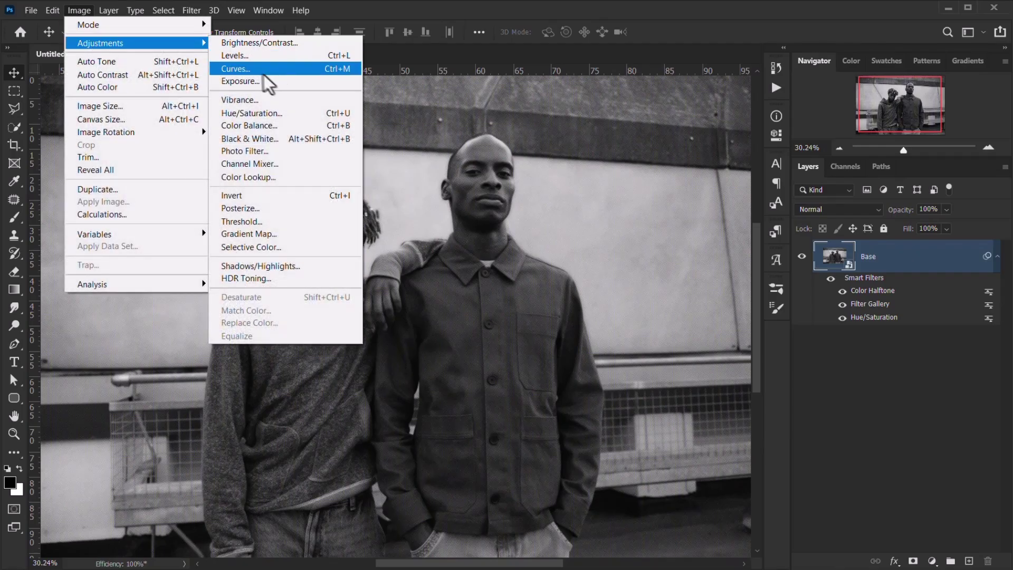
left_click(243, 56)
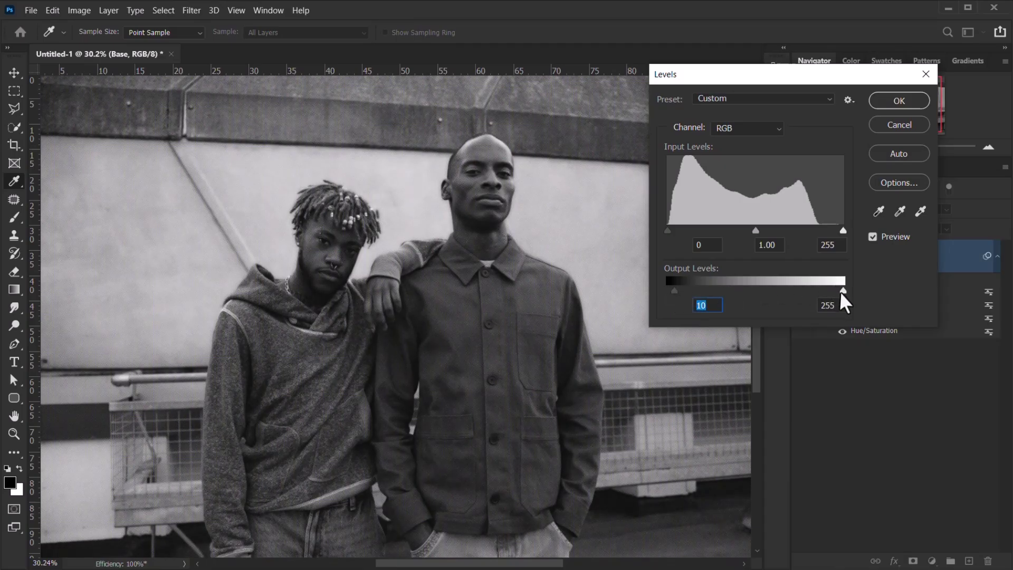
mouse_move(841, 290)
left_mouse_down()
mouse_move(825, 292)
mouse_move(835, 293)
left_mouse_up()
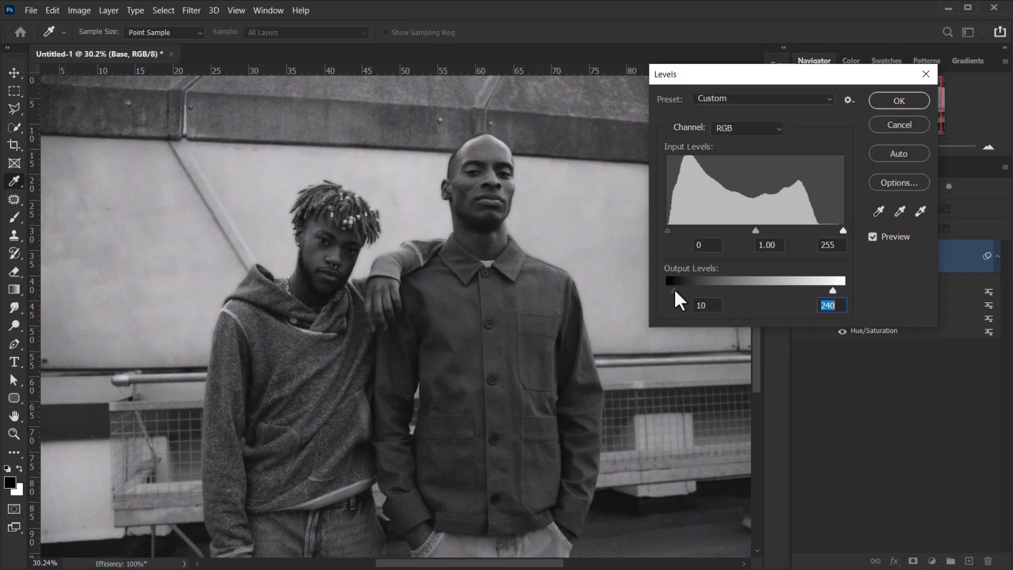
left_click(679, 289)
left_click(873, 238)
left_click(873, 238)
left_click(872, 238)
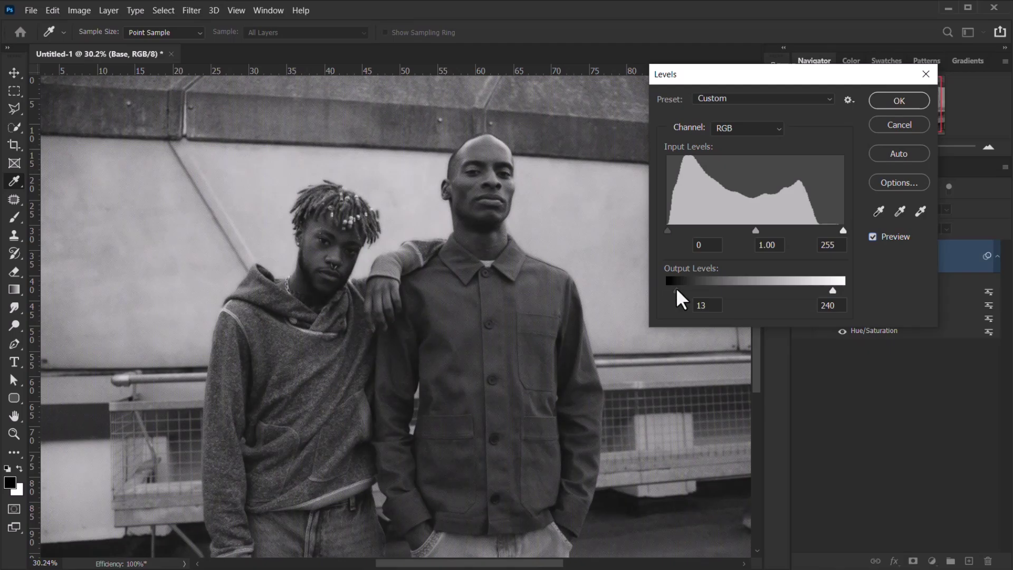
left_click_drag(676, 288, 674, 289)
left_click(900, 102)
- Apply Lens Correction to the Base layer with a darkening vignette amount of about -63
scroll(459, 256, "down", 3)
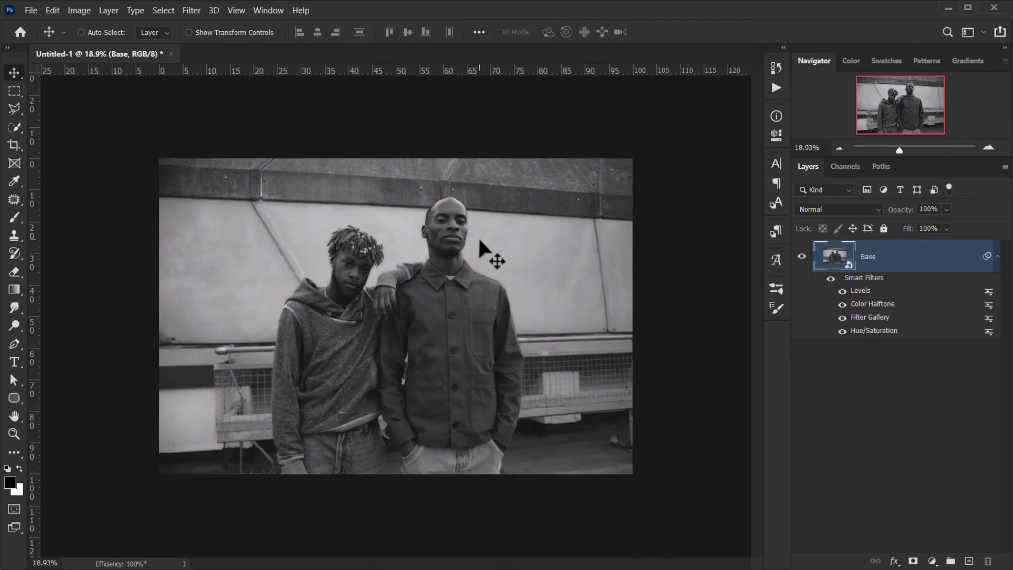
scroll(479, 238, "up", 2)
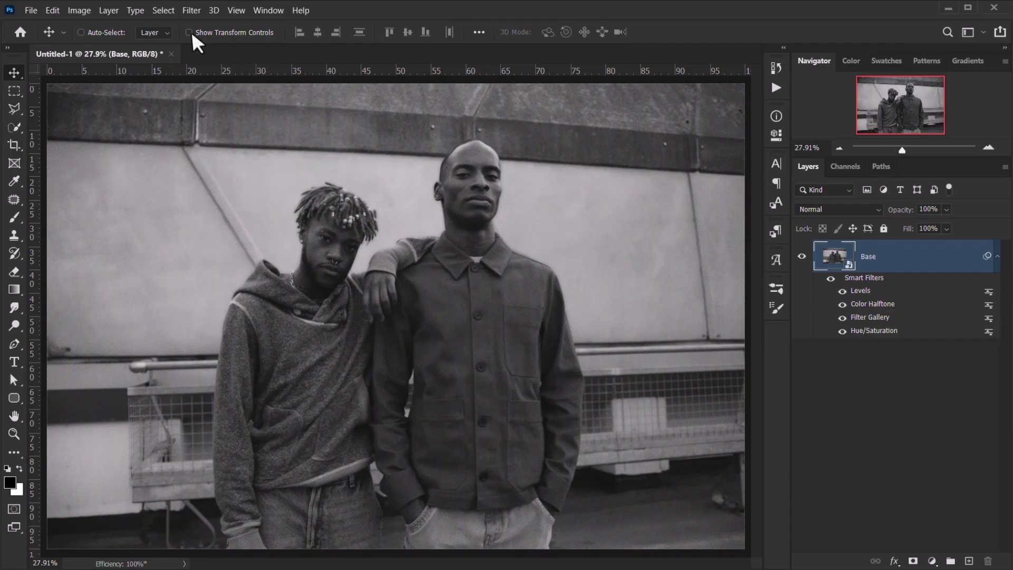
left_click(193, 12)
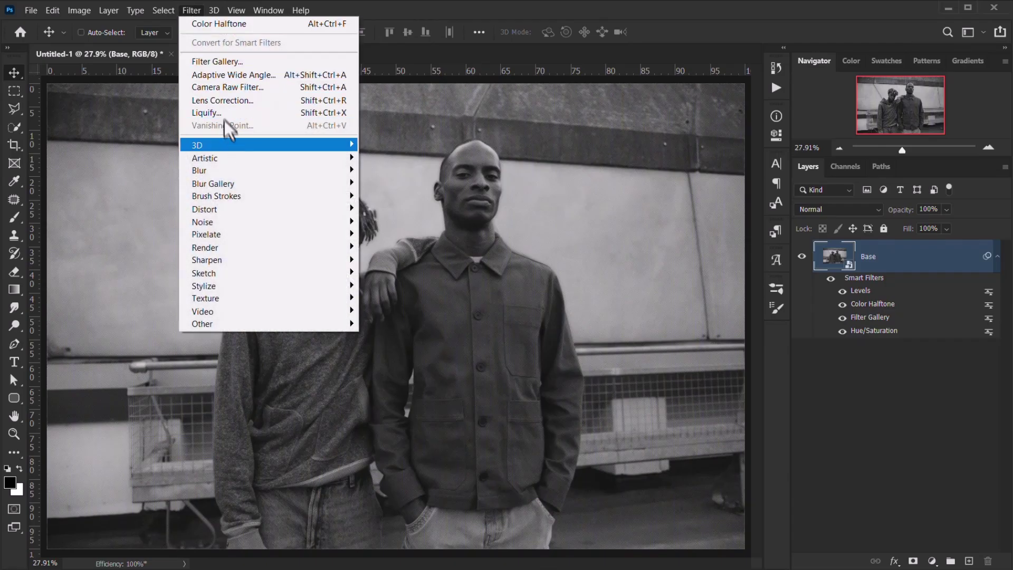
left_click(225, 100)
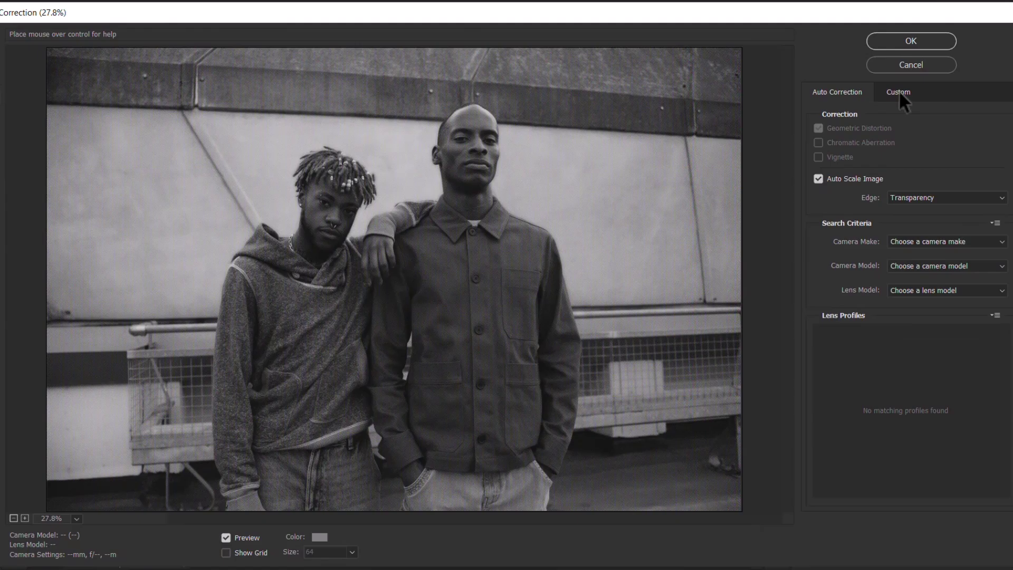
left_click(898, 92)
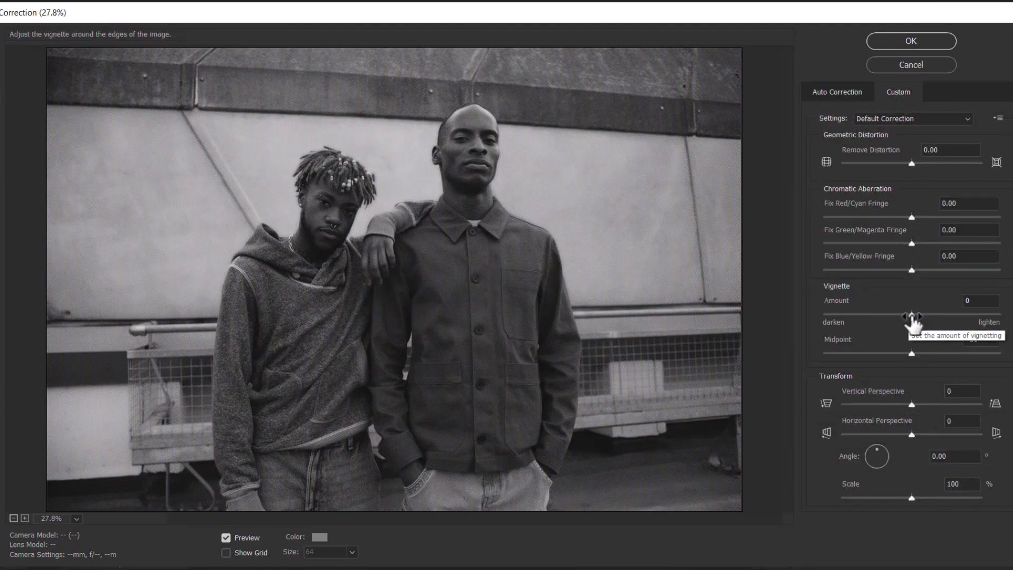
left_click_drag(912, 317, 865, 324)
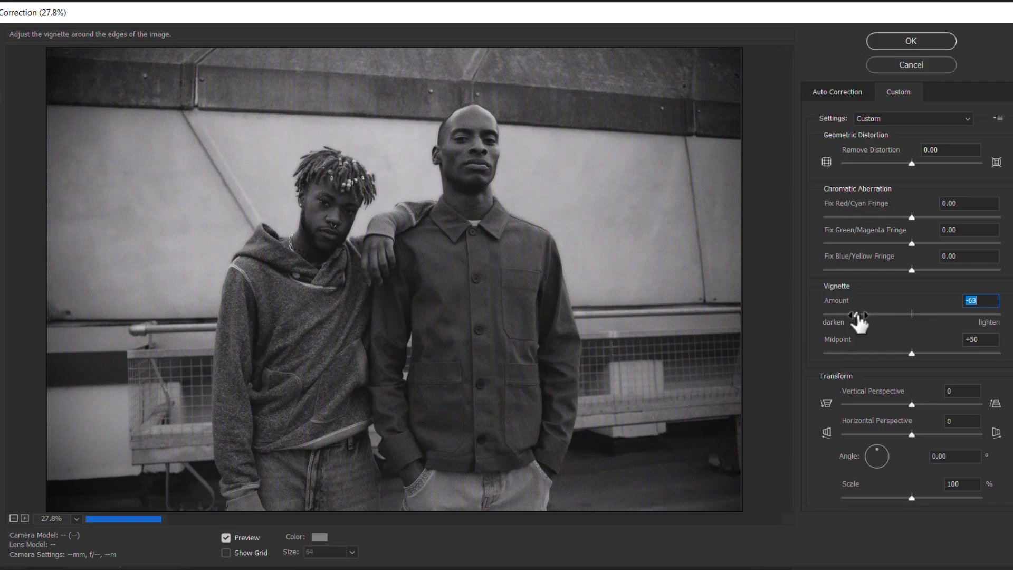
left_click(944, 46)
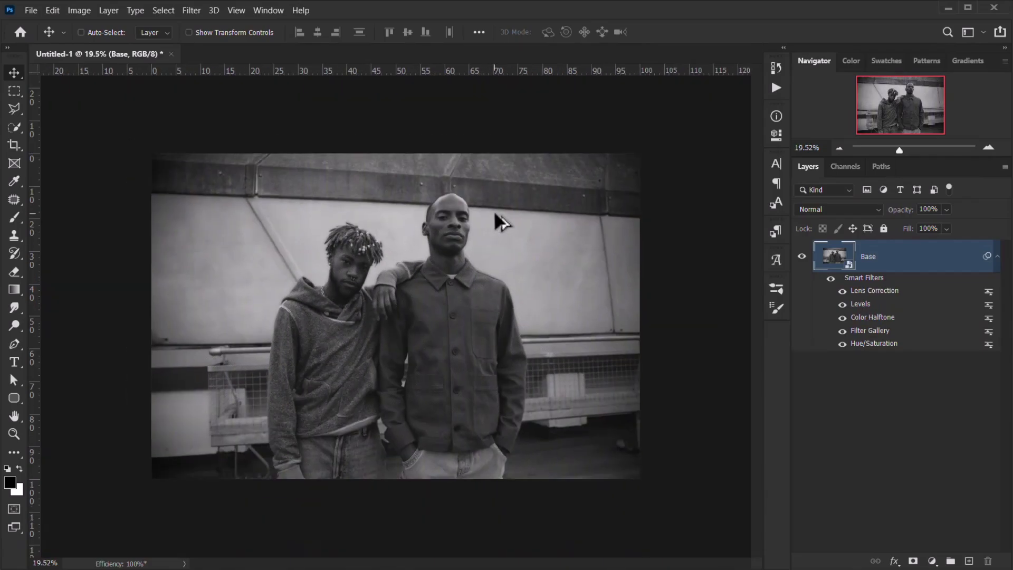
- Collapse the Base layer's smart filter list and add a Solid Color fill layer in dark olive brown, 56492c
scroll(262, 281, "up", 2)
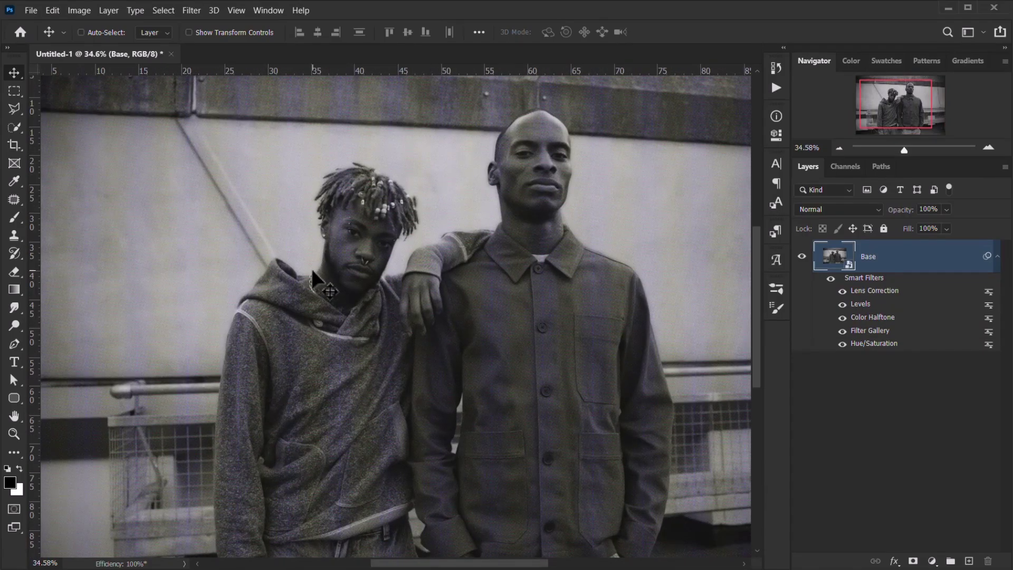
scroll(312, 268, "down", 1)
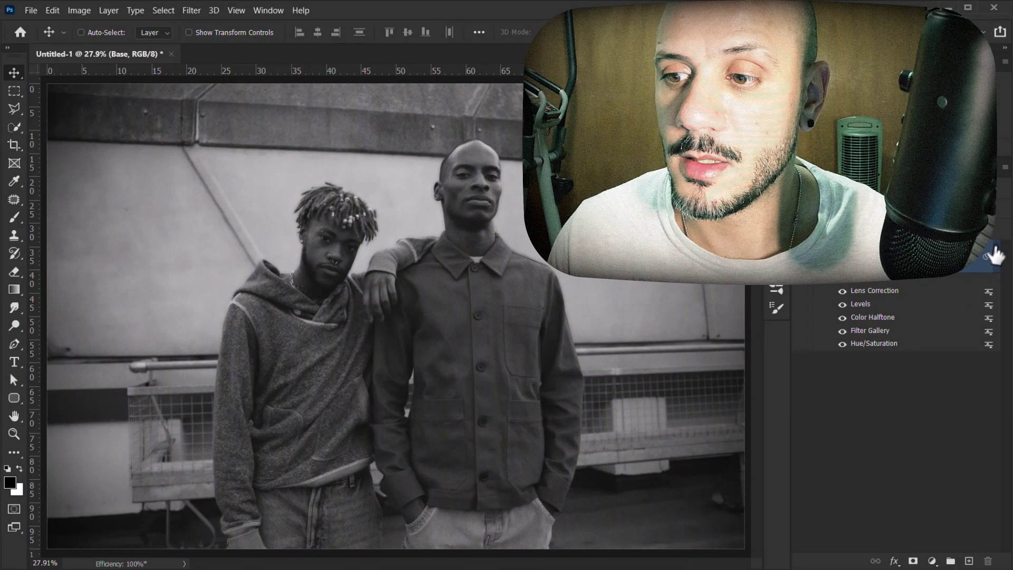
left_click(997, 253)
scroll(485, 259, "down", 2)
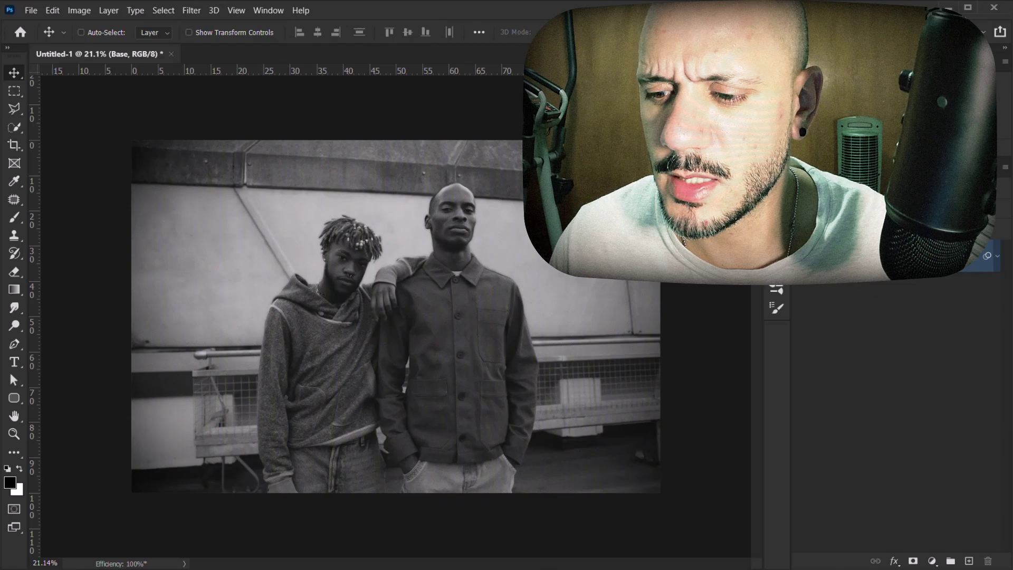
left_click(932, 561)
left_click(953, 322)
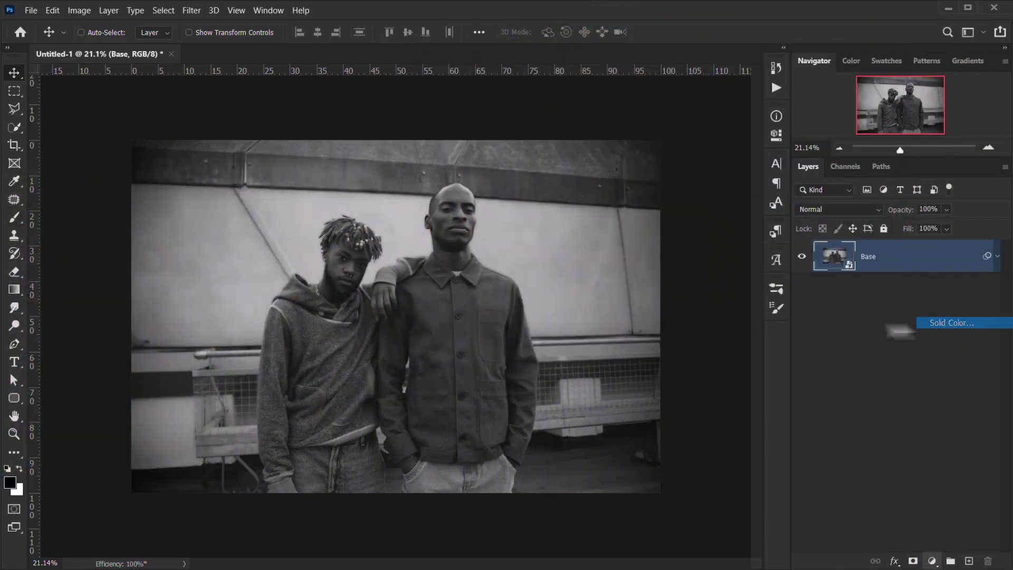
left_click(823, 490)
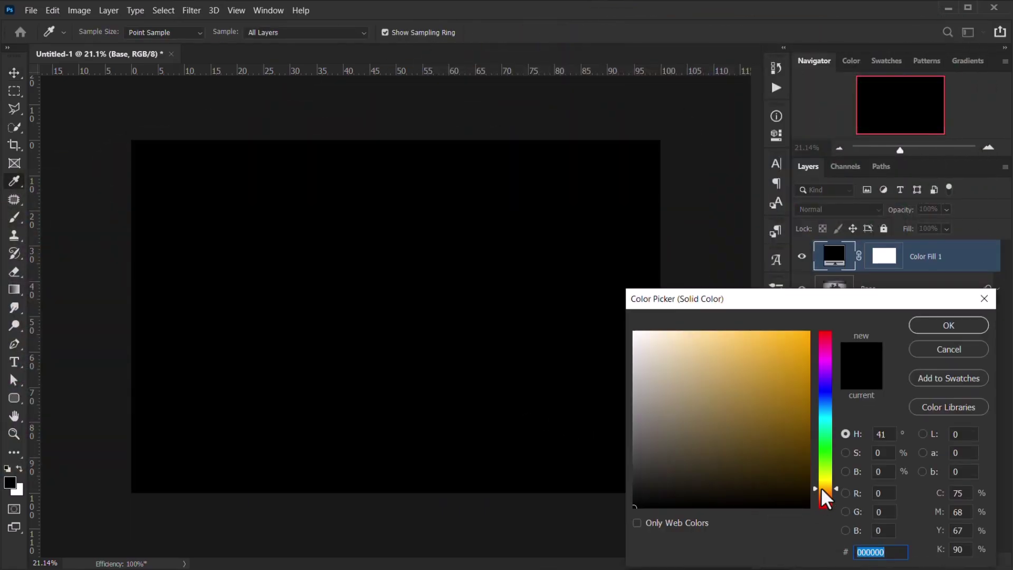
left_click_drag(714, 469, 729, 445)
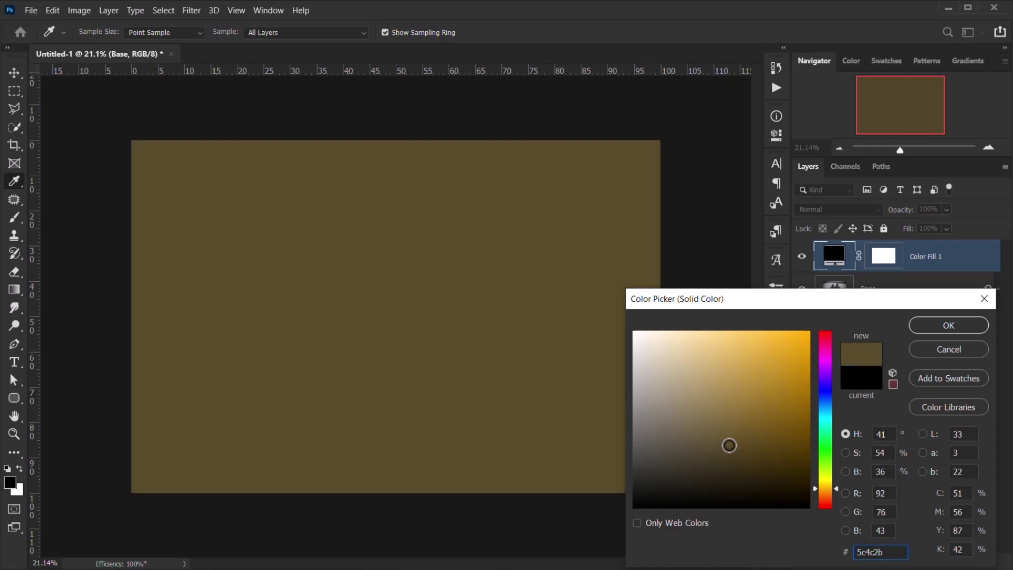
left_click(934, 327)
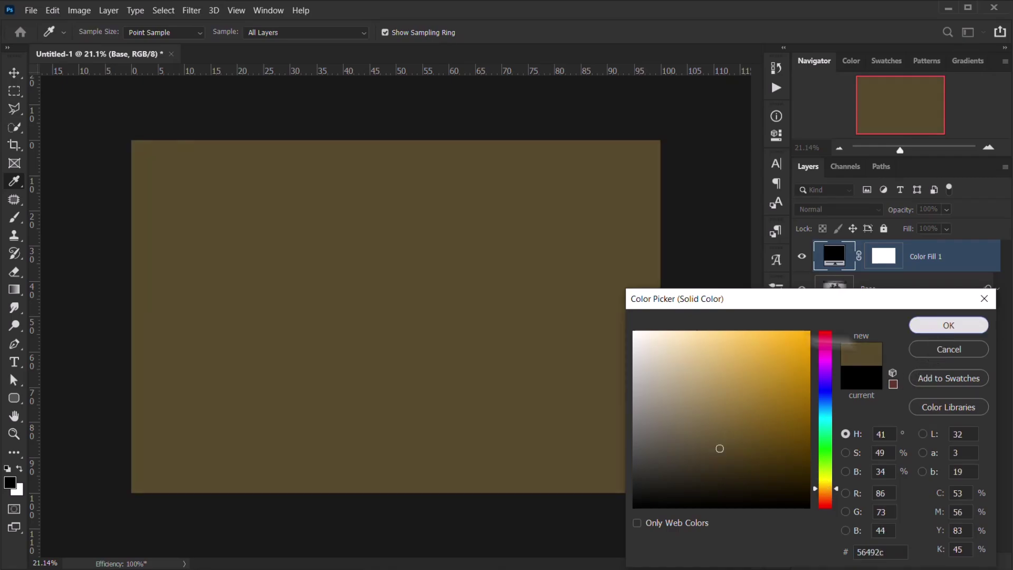
- Place the color fill layer below the Base layer and check it by toggling the Base layer's visibility
scroll(511, 347, "down", 3)
left_click_drag(936, 267, 918, 306)
left_click(802, 257)
left_click(802, 257)
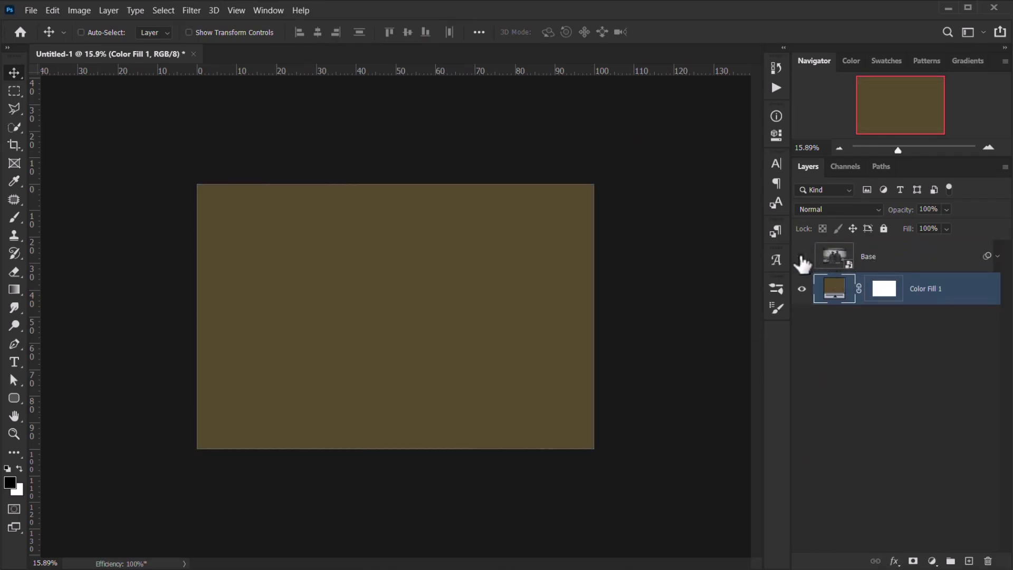
left_click(802, 257)
- Add a white layer mask to the Base layer
left_click(866, 259)
scroll(340, 311, "up", 4)
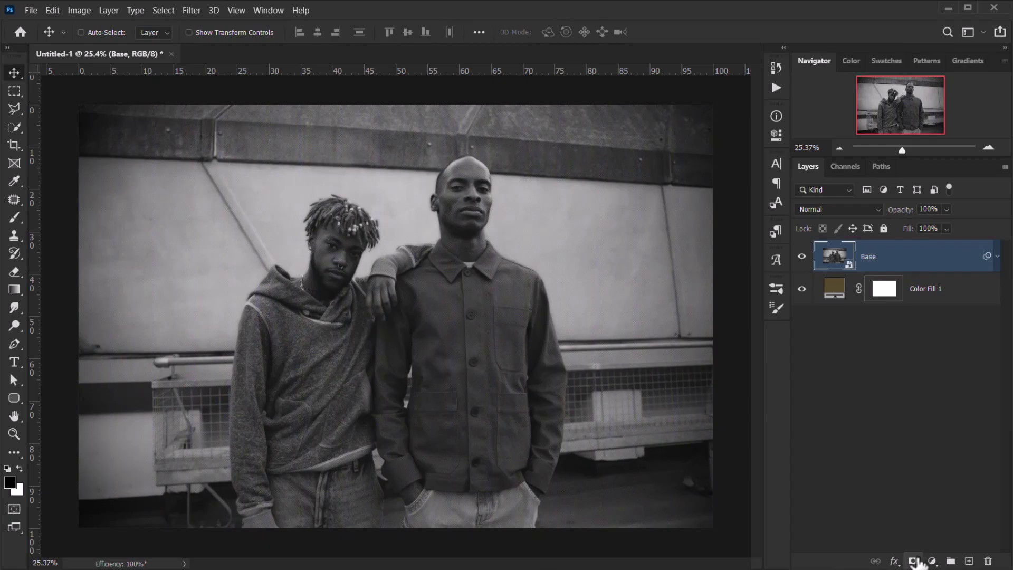
left_click(915, 561)
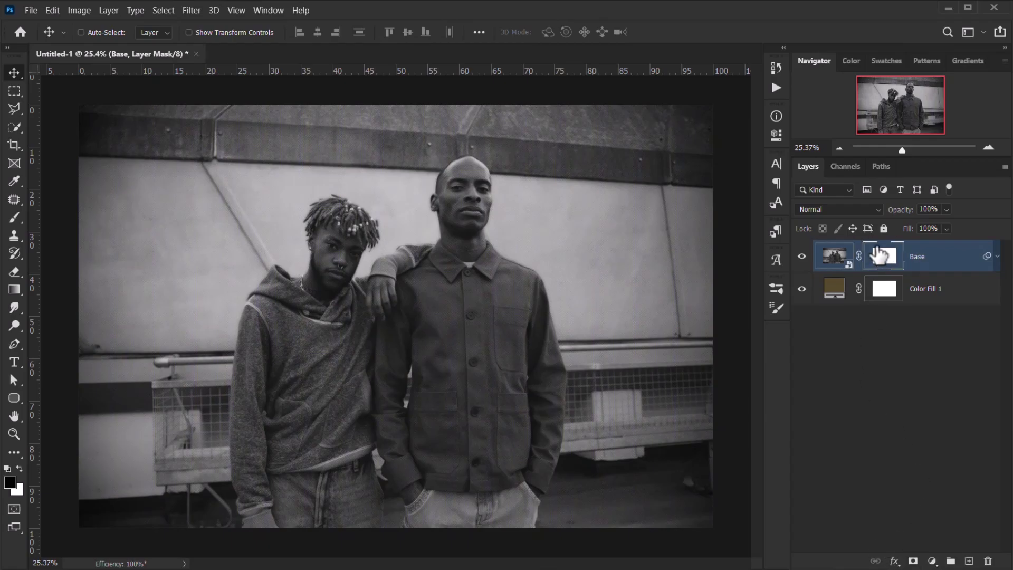
- Paint black around the photo's edges on the Base mask with a 1630 px soft round brush at 4% flow
key("b")
scroll(311, 188, "down", 3)
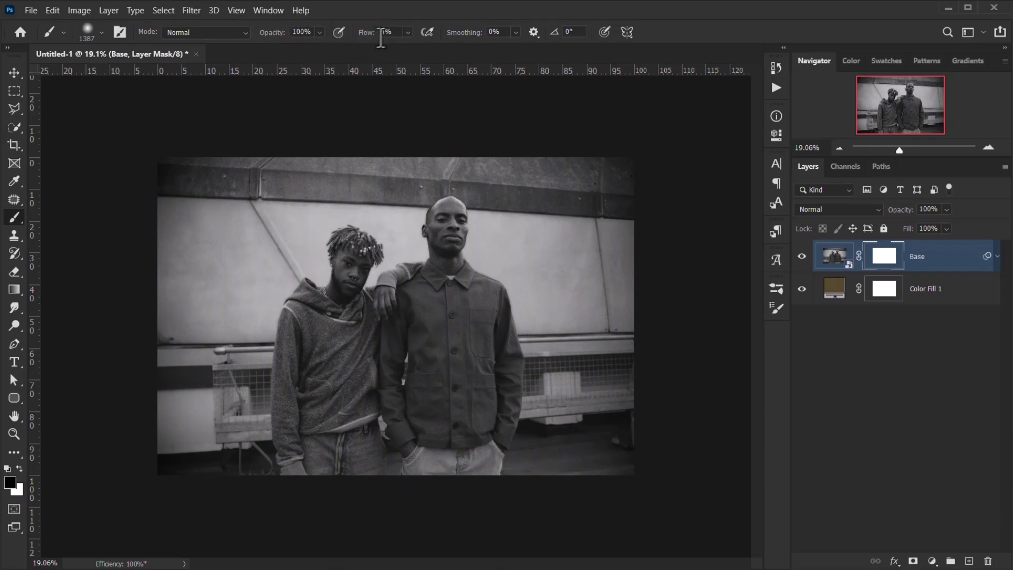
right_click(323, 222)
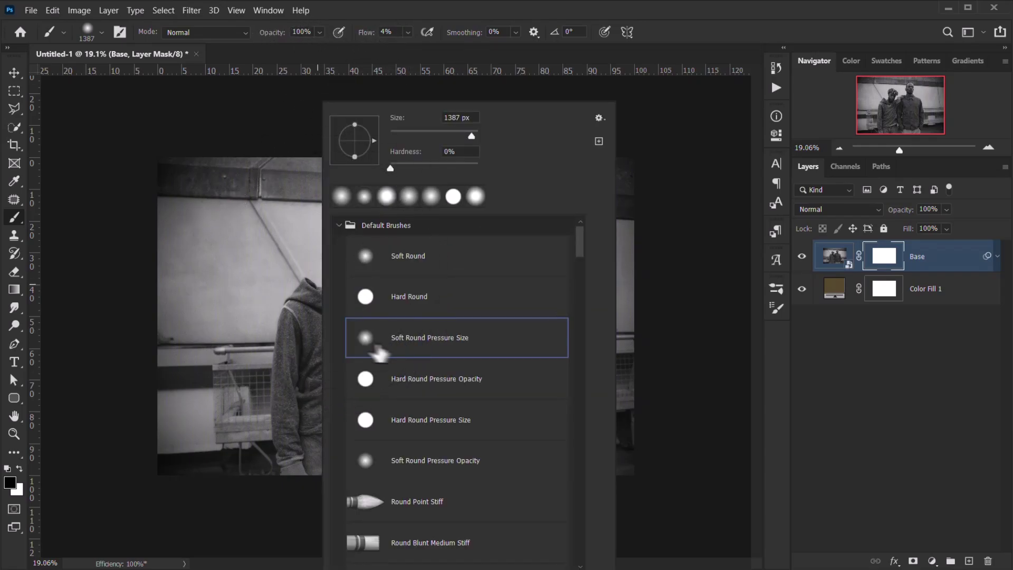
left_click(626, 3)
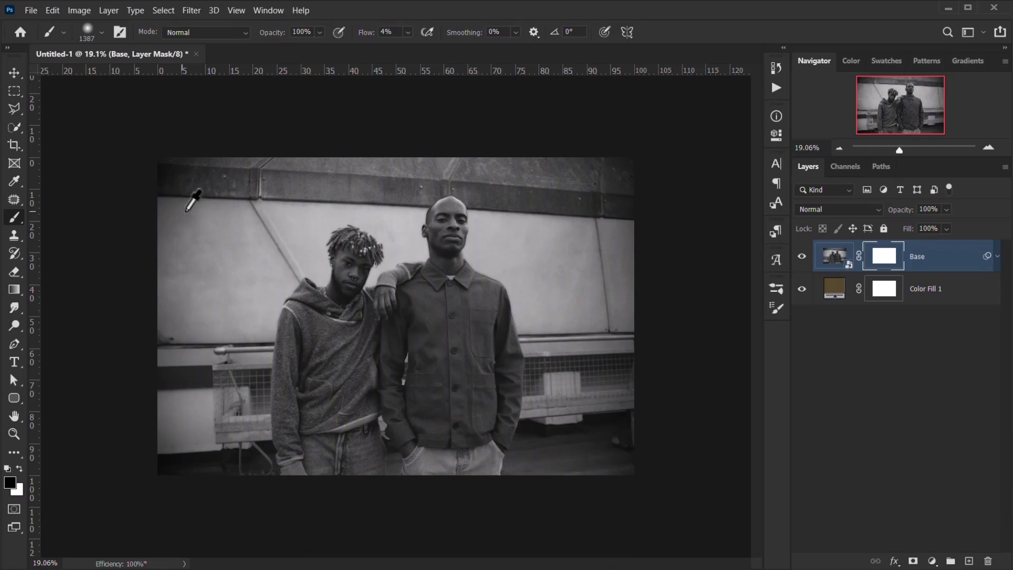
left_click_drag(186, 211, 208, 211)
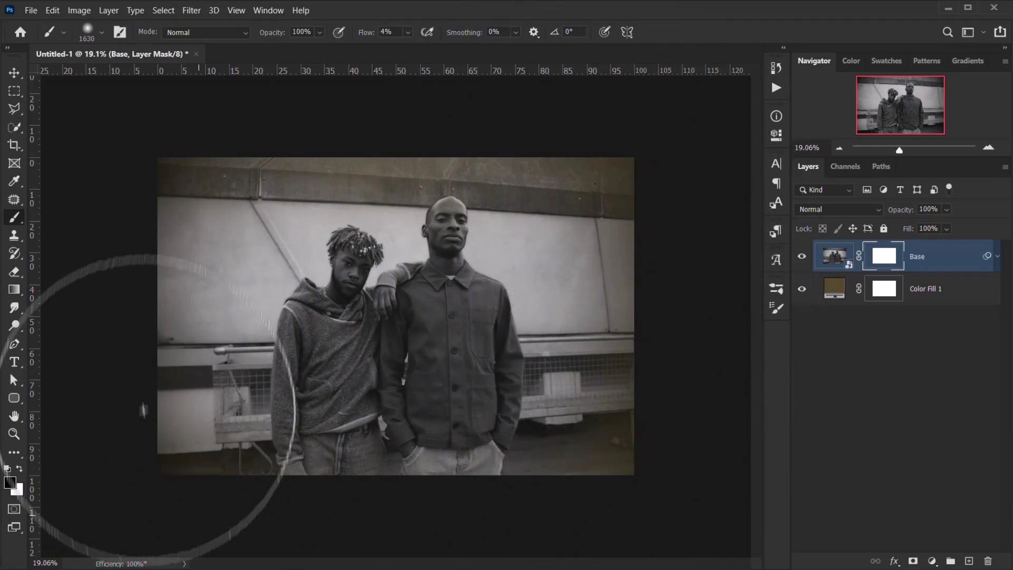
mouse_move(144, 410)
left_mouse_down()
mouse_move(140, 301)
mouse_move(166, 212)
mouse_move(212, 162)
mouse_move(444, 137)
mouse_move(559, 142)
left_mouse_up()
scroll(554, 192, "down", 1)
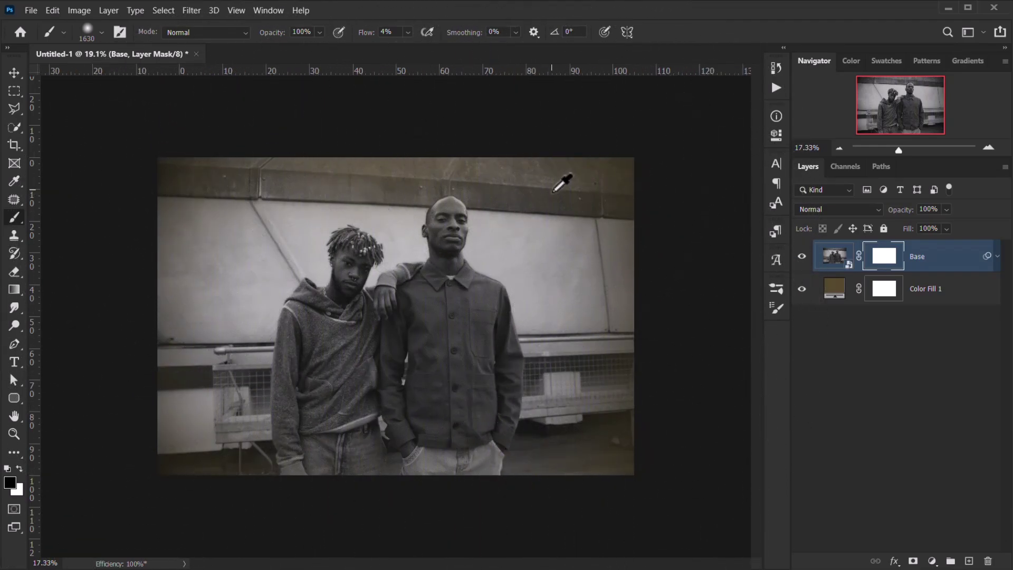
scroll(553, 191, "down", 1)
- Reduce the brush to 739 px and paint more brown into the photo's edges and corners on the Base mask
scroll(311, 266, "up", 2)
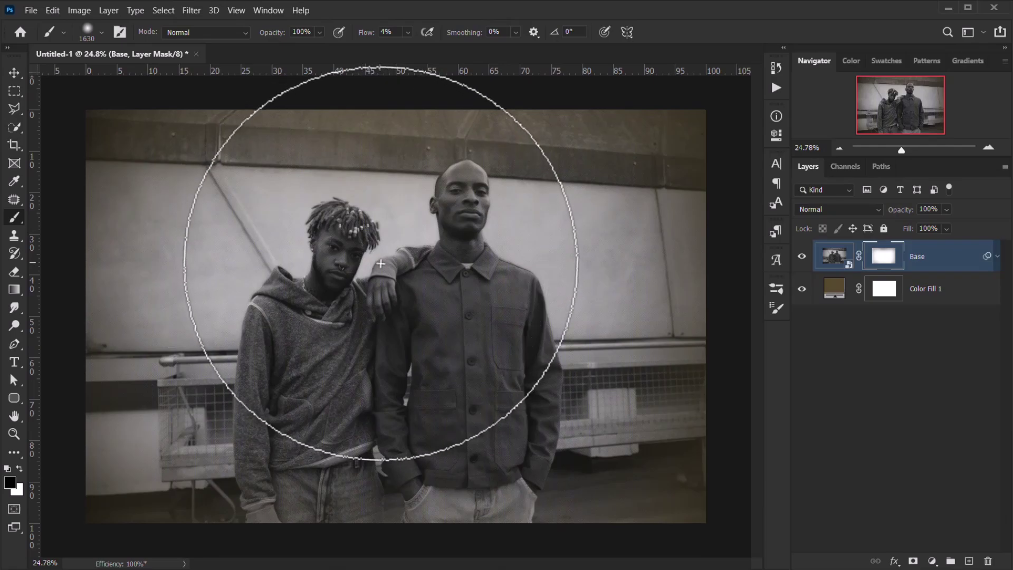
scroll(381, 263, "up", 1)
mouse_move(381, 154)
left_mouse_down()
mouse_move(280, 237)
mouse_move(467, 205)
left_mouse_up()
right_click(434, 173, "alt")
mouse_move(490, 118)
left_mouse_down()
mouse_move(378, 106)
mouse_move(511, 125)
left_mouse_up()
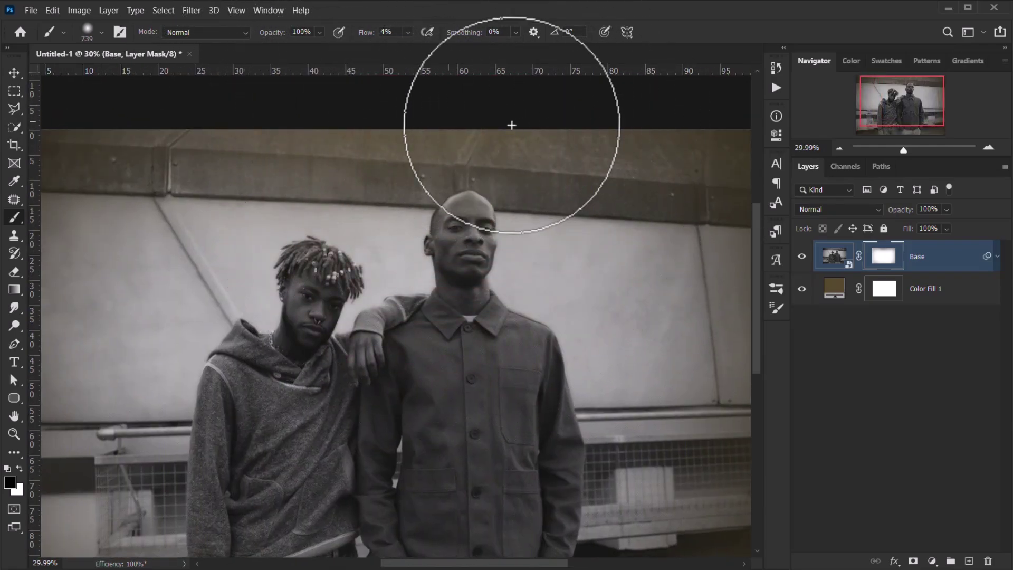
mouse_move(704, 168)
left_mouse_down()
mouse_move(391, 181)
mouse_move(355, 161)
left_mouse_up()
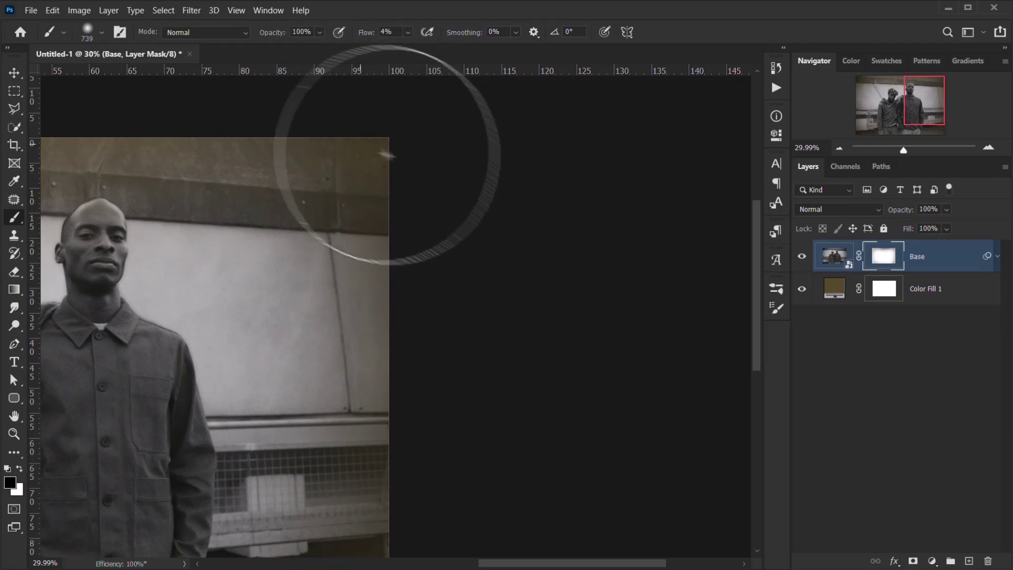
scroll(401, 244, "down", 4)
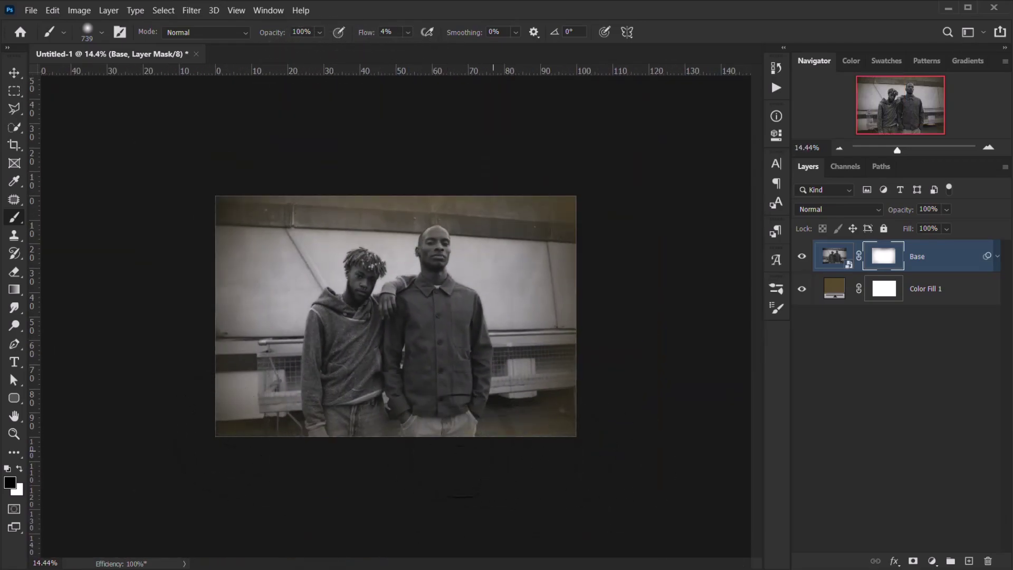
key("ctrl+0")
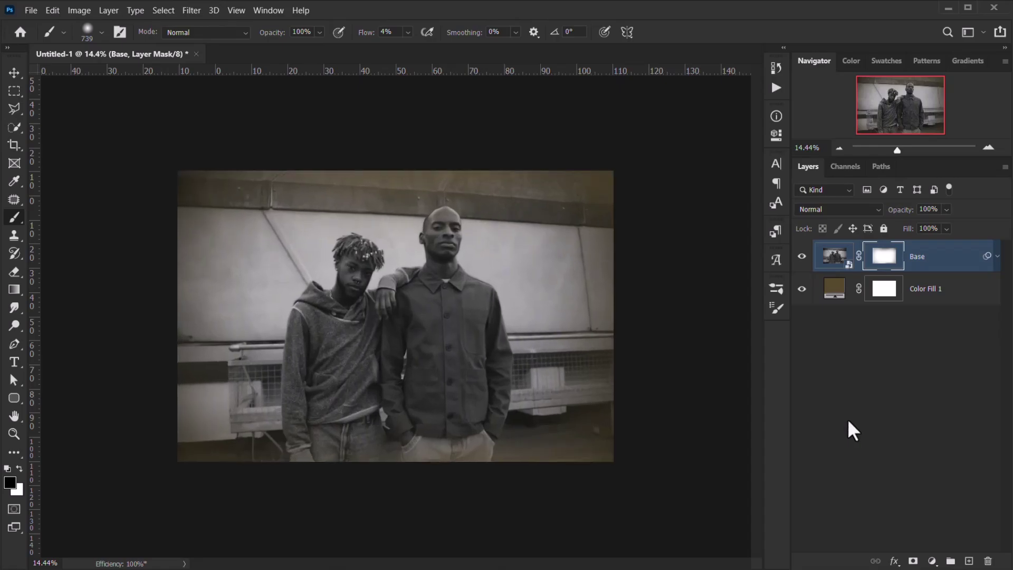
scroll(544, 407, "down", 2)
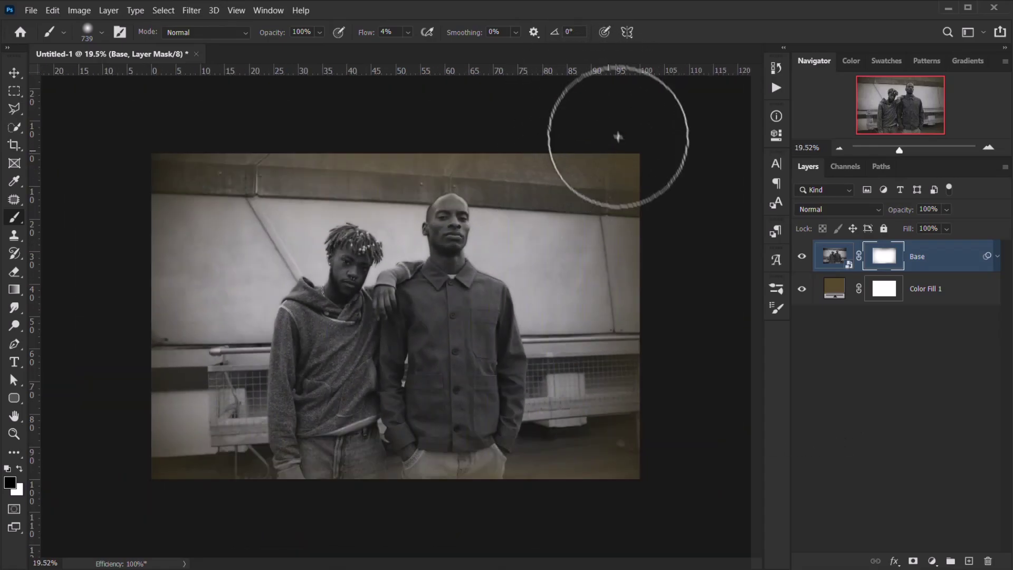
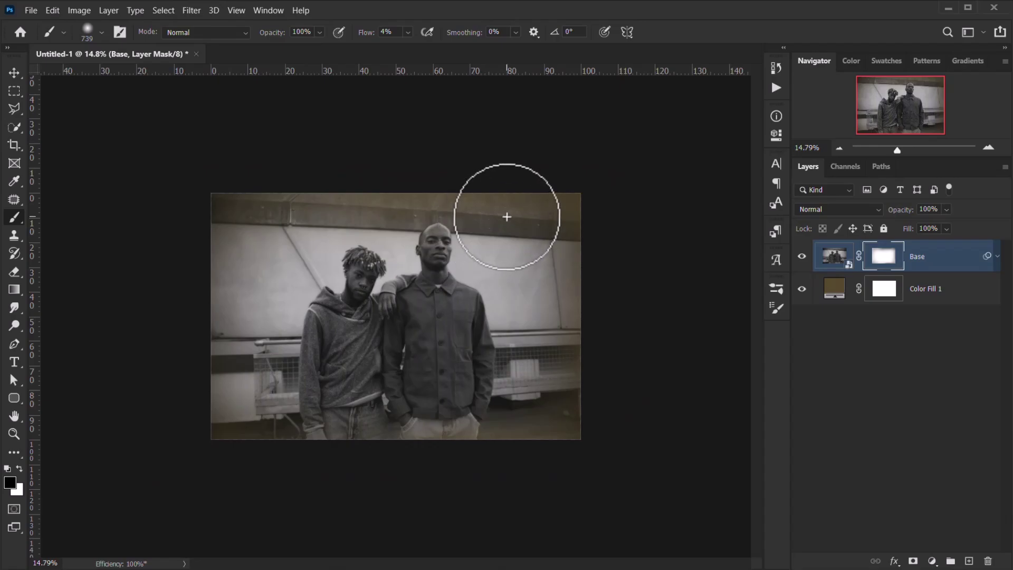
- Place Texture_1.png above the Base layer, scale it to the full canvas width and set its blend mode to Screen
scroll(497, 192, "up", 3)
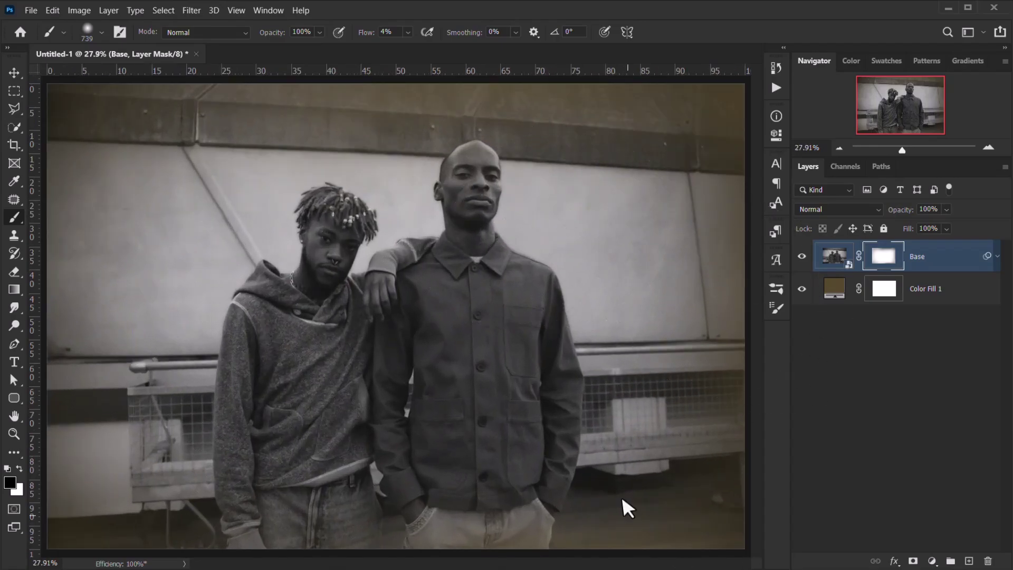
key("v")
scroll(396, 318, "down", 1)
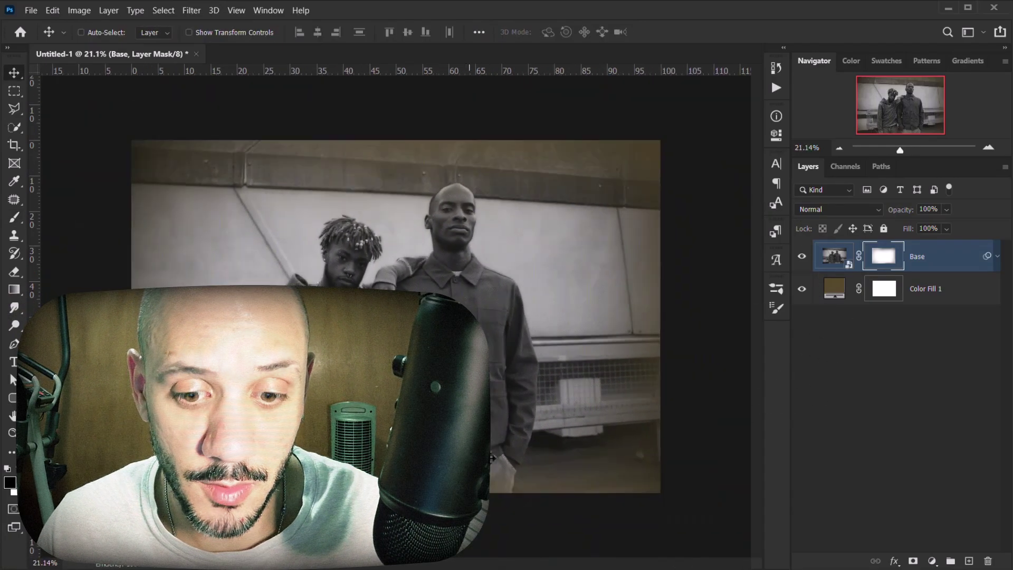
key("alt+Tab")
left_click(531, 225)
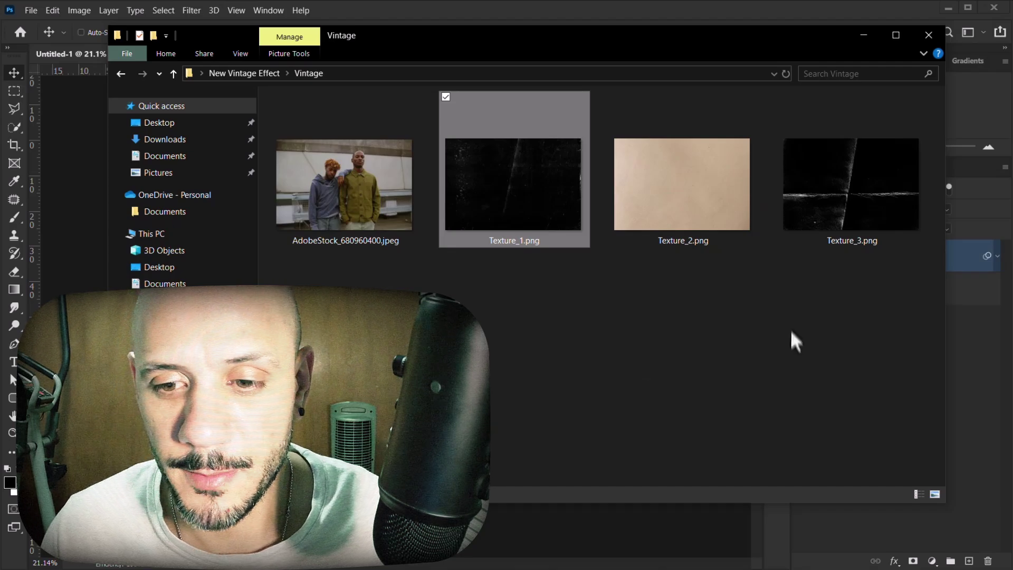
left_click_drag(515, 173, 72, 260)
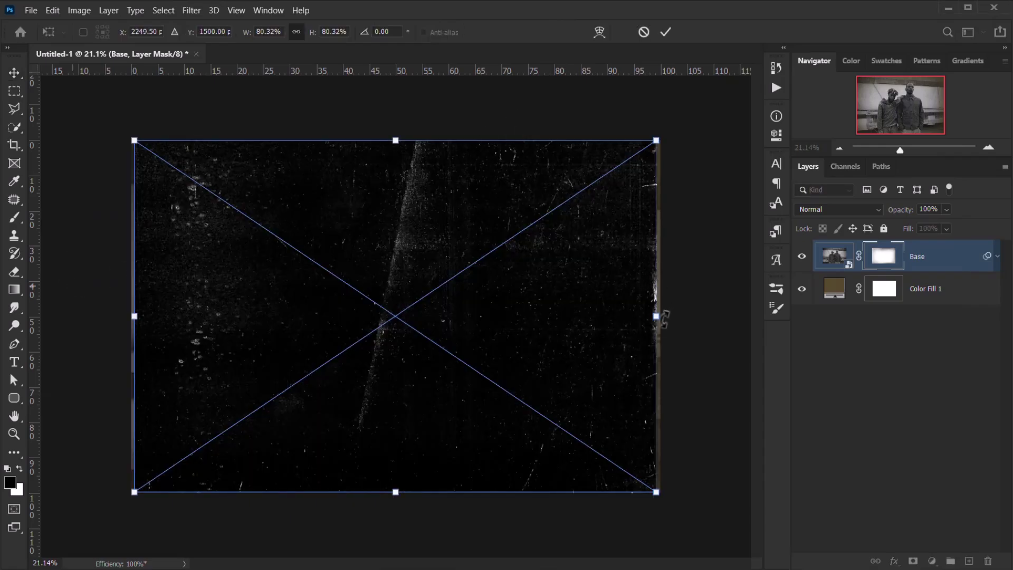
left_click_drag(656, 317, 660, 317)
left_click_drag(133, 318, 131, 317)
key("Return")
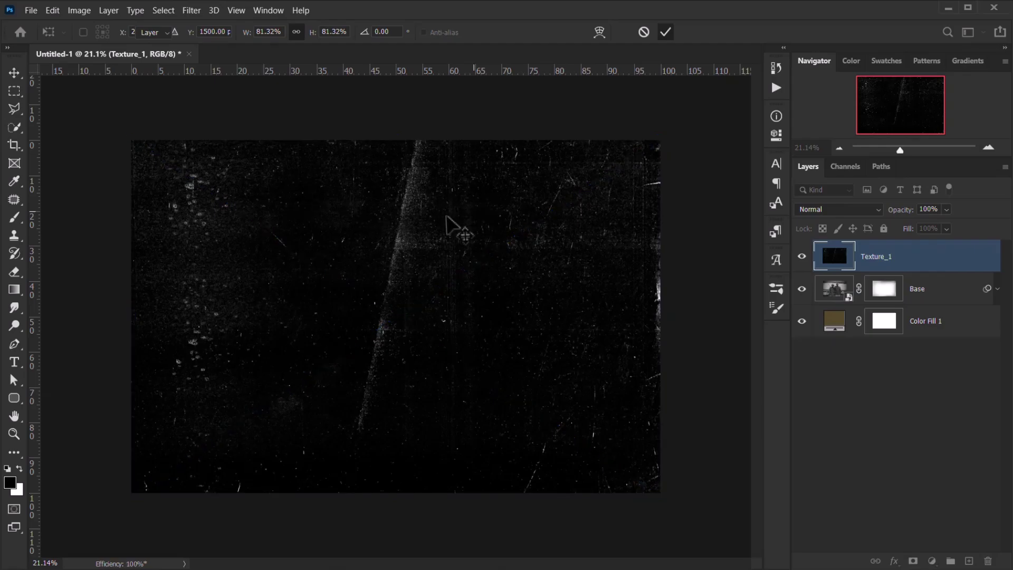
left_click(863, 211)
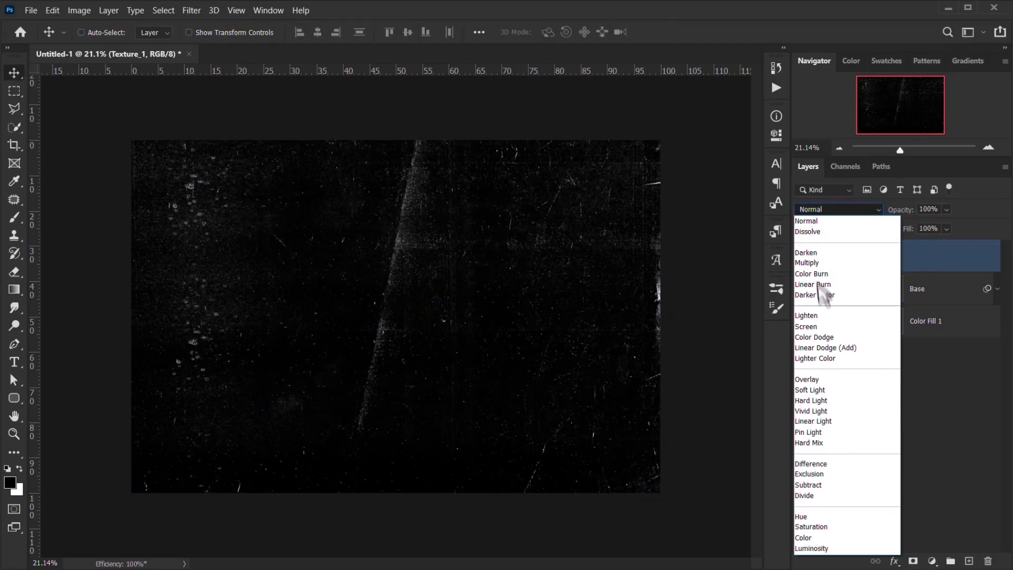
left_click(822, 334)
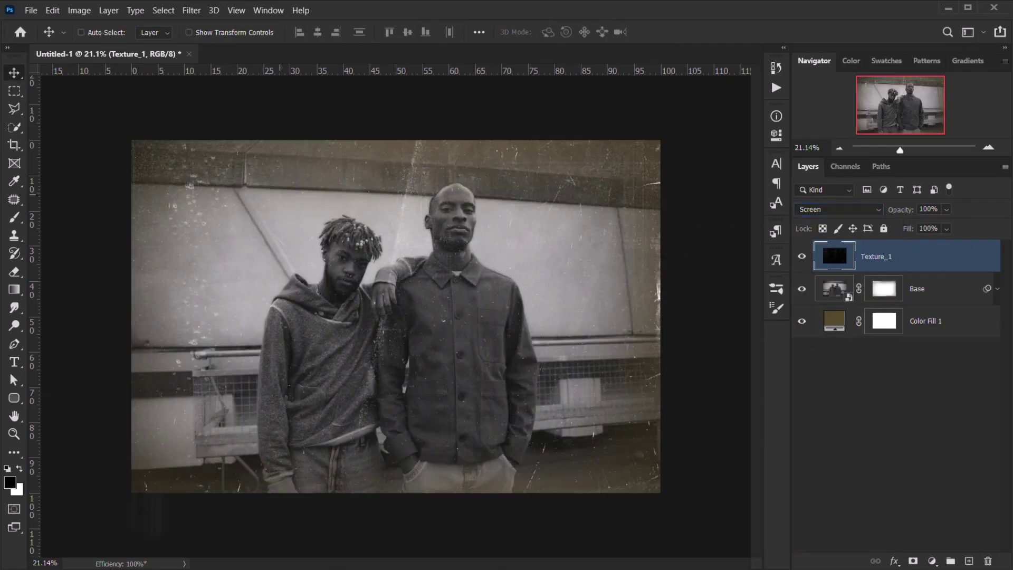
- Place Texture_2.png above Texture_1, scale it to 81.32% to cover the canvas and set its blend mode to Overlay
key("alt+Tab")
left_click_drag(710, 194, 480, 481)
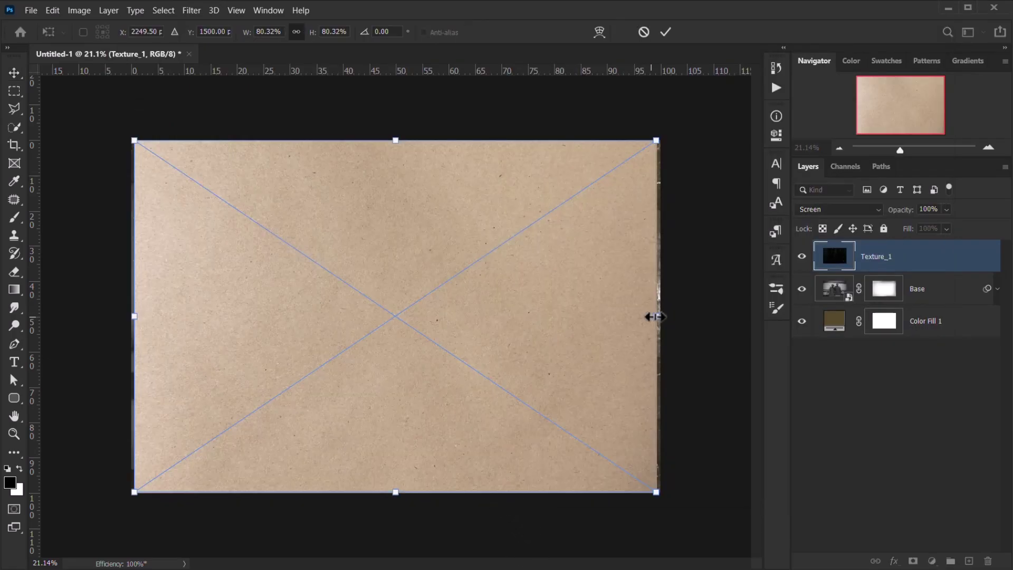
left_click_drag(655, 317, 660, 316)
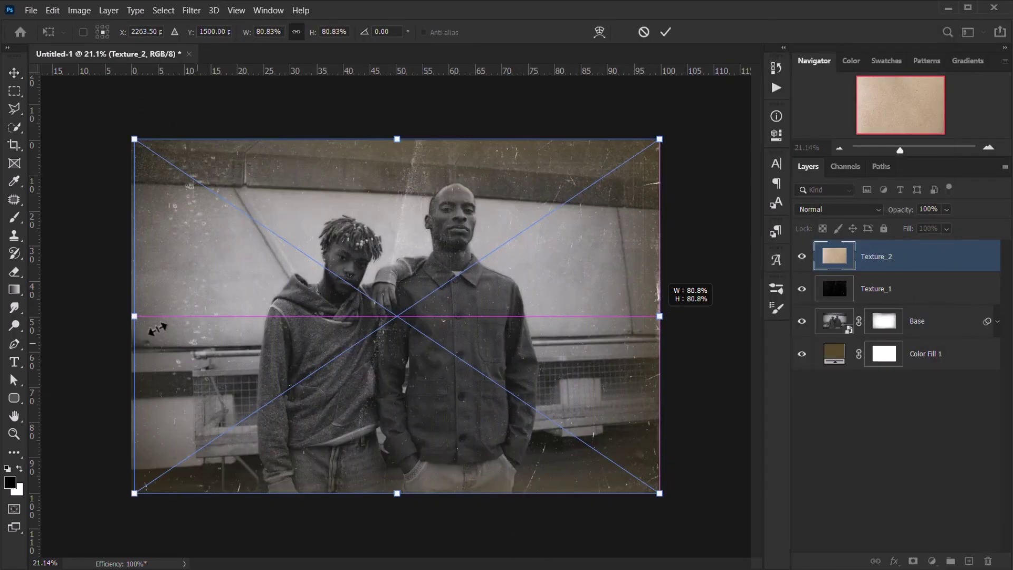
left_click_drag(135, 316, 132, 317)
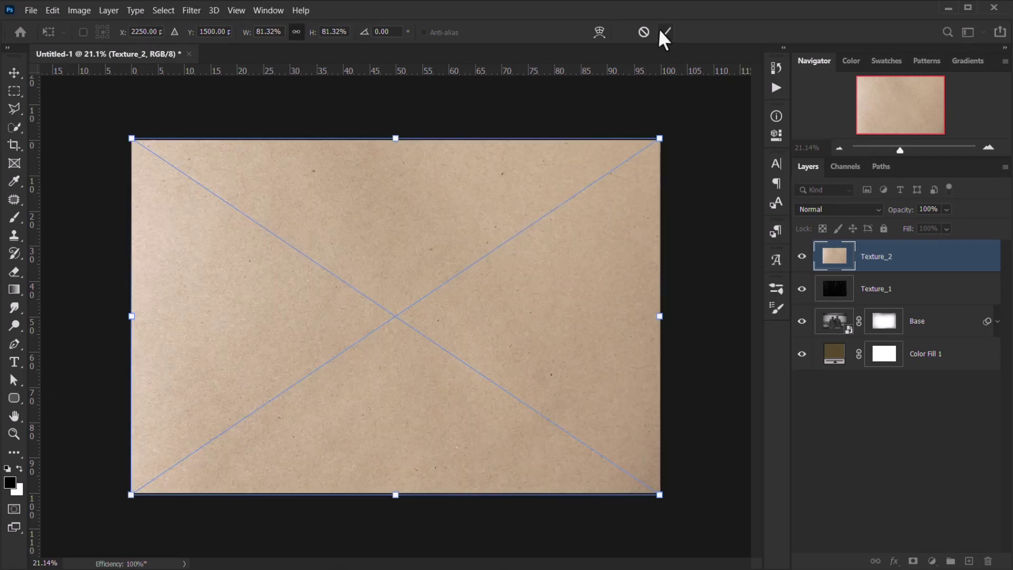
left_click(666, 32)
left_click(839, 209)
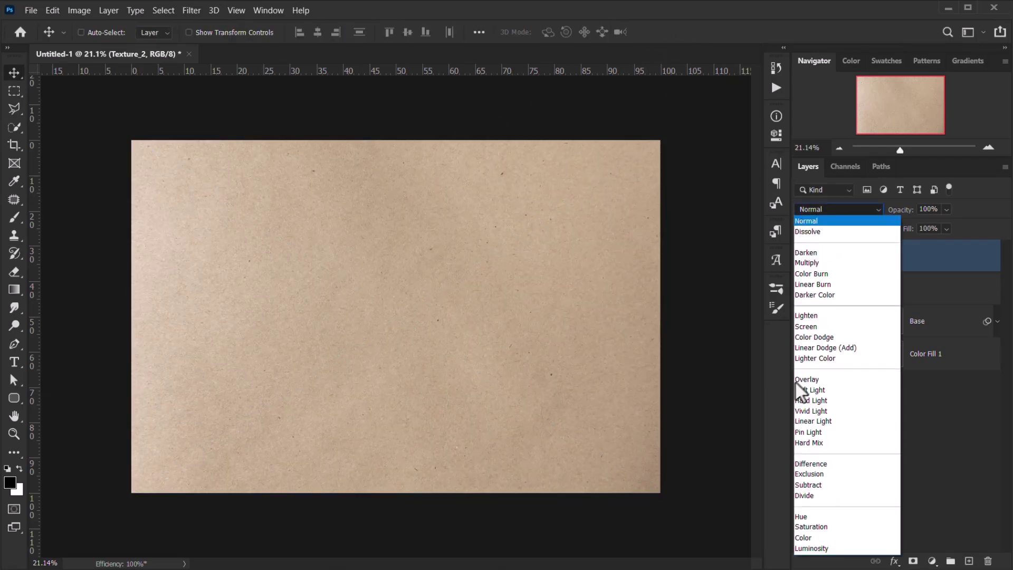
left_click(801, 378)
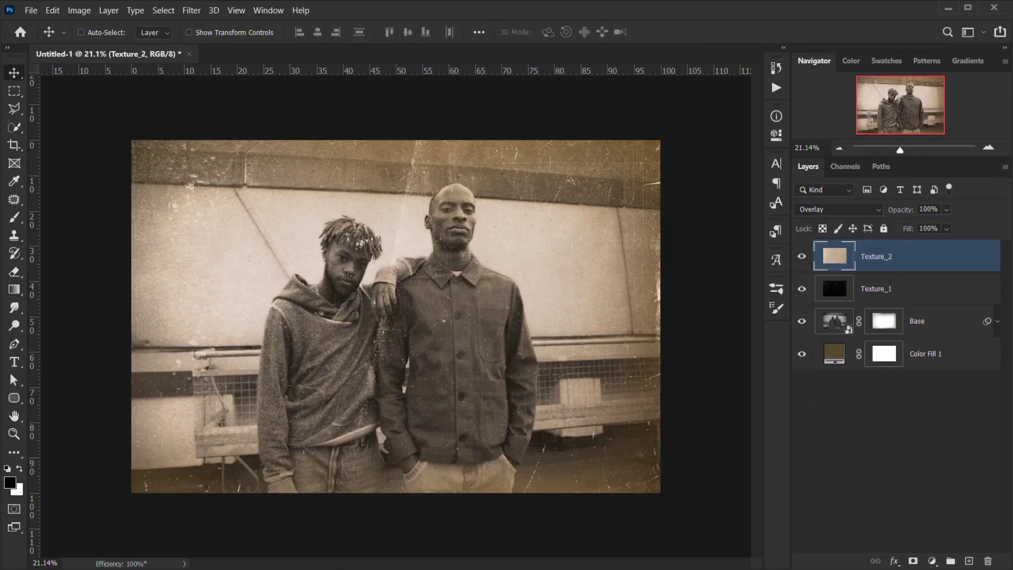
- Place Texture_3.png on top of the layers, fit it to the canvas and set its blend mode to Screen
key("alt+Tab")
left_click_drag(831, 187, 532, 526)
key("ctrl+t")
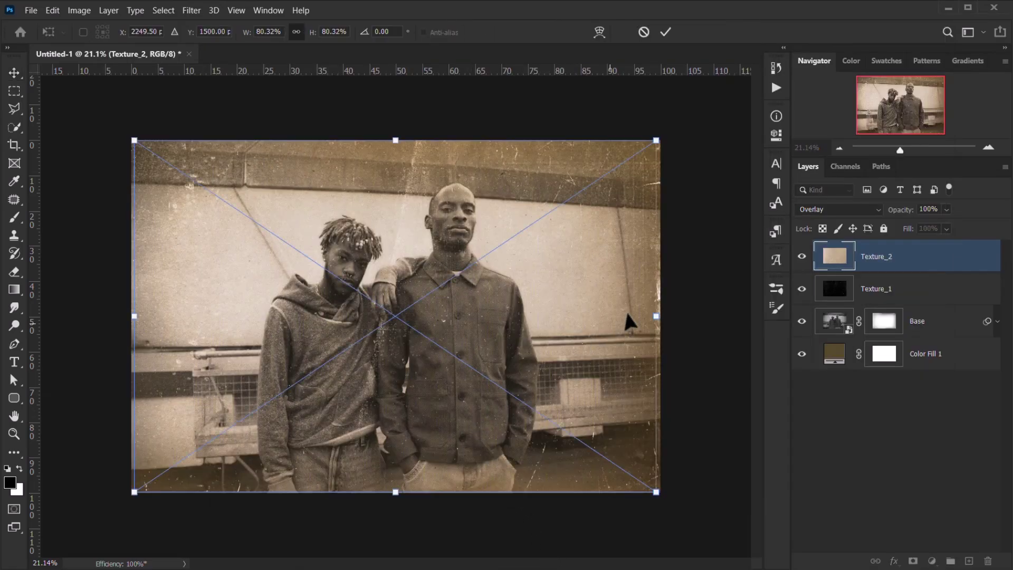
left_click_drag(658, 317, 660, 317)
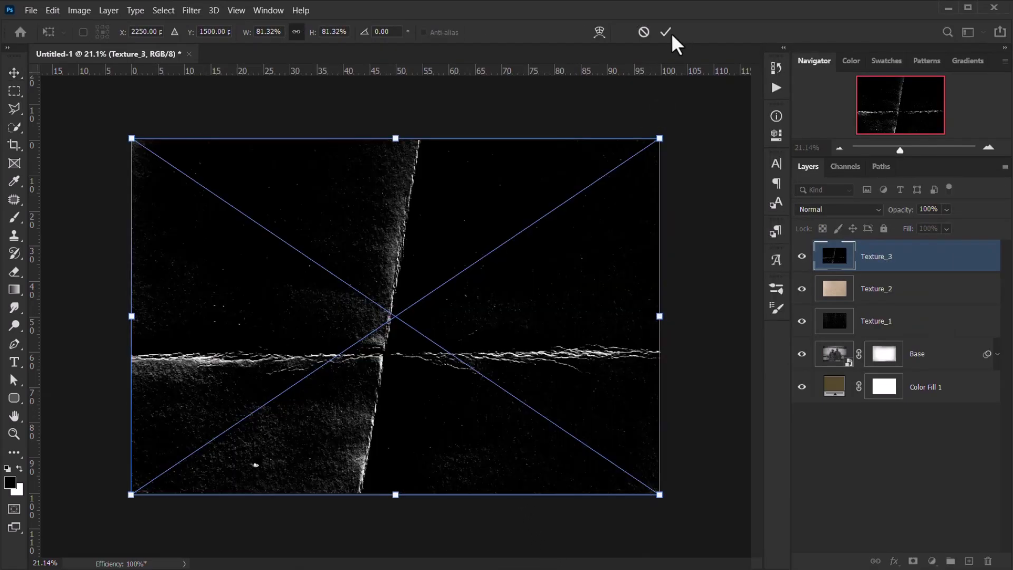
left_click(862, 208)
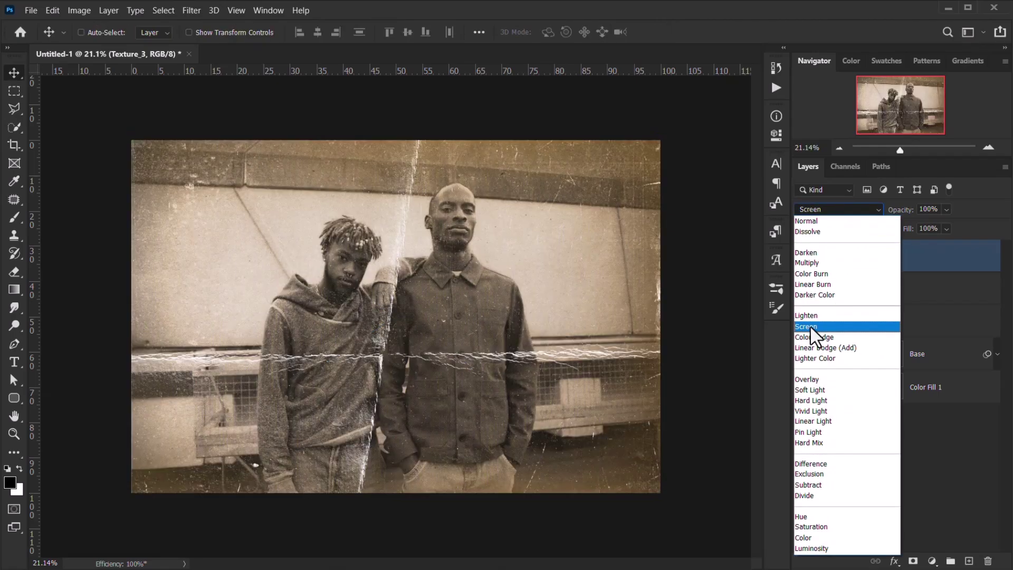
left_click(810, 325)
- Examine the fold lines, scratches and paper tone of the combined textures across the whole photo
left_click_drag(483, 293, 475, 285)
scroll(543, 236, "down", 1)
scroll(543, 236, "up", 3)
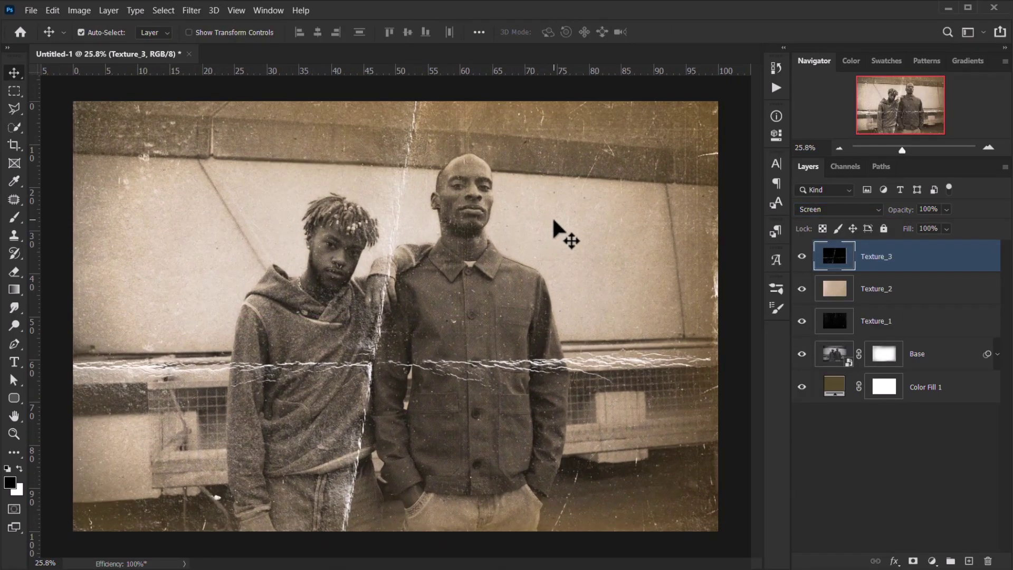
scroll(553, 221, "up", 1)
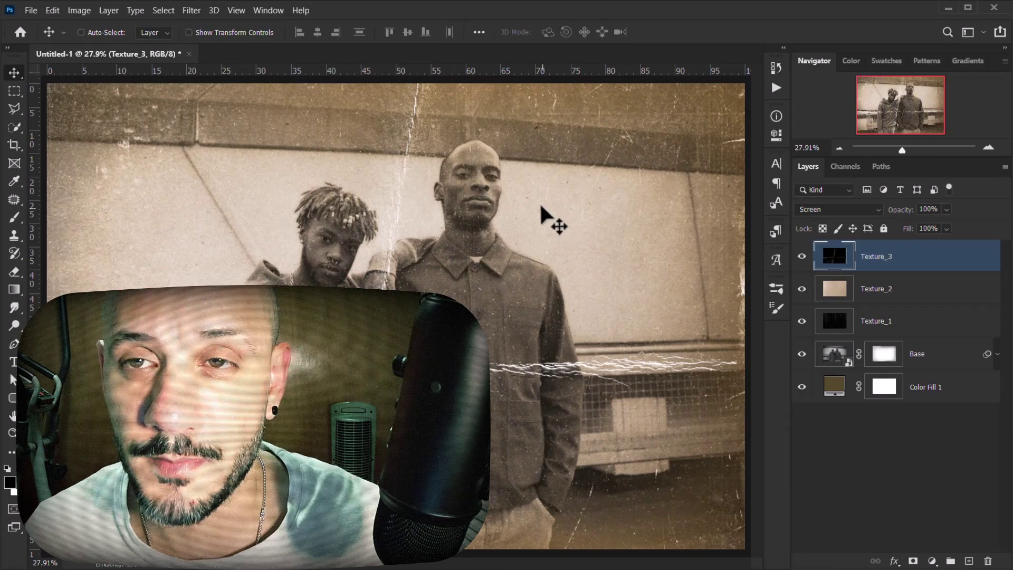
scroll(204, 174, "down", 1)
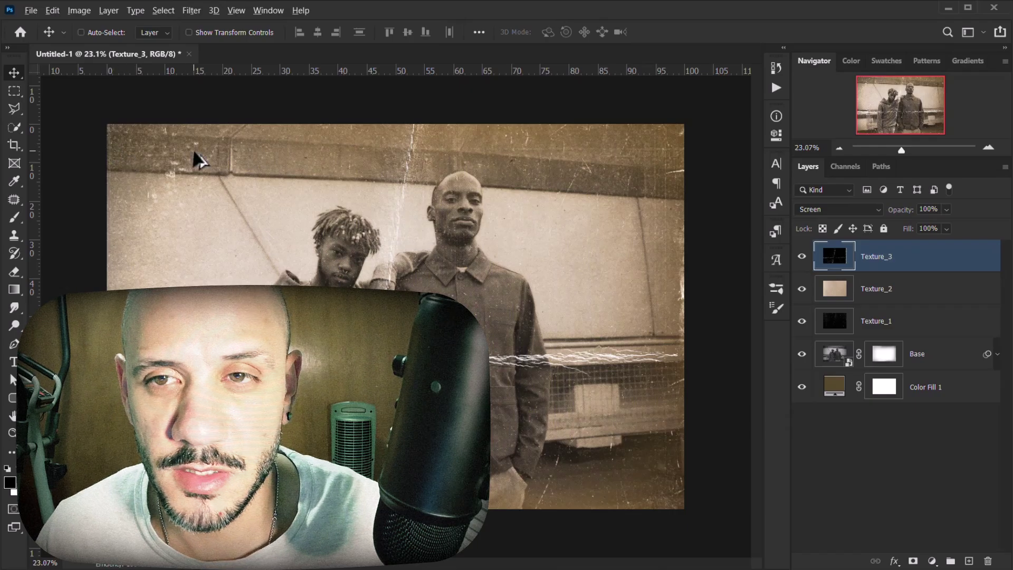
scroll(208, 158, "down", 1)
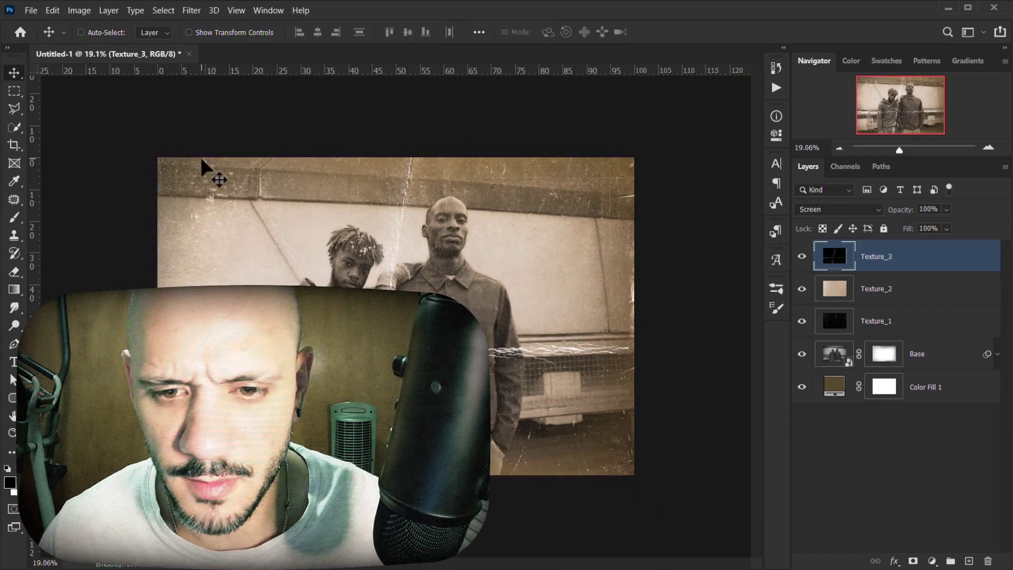
scroll(200, 160, "up", 1)
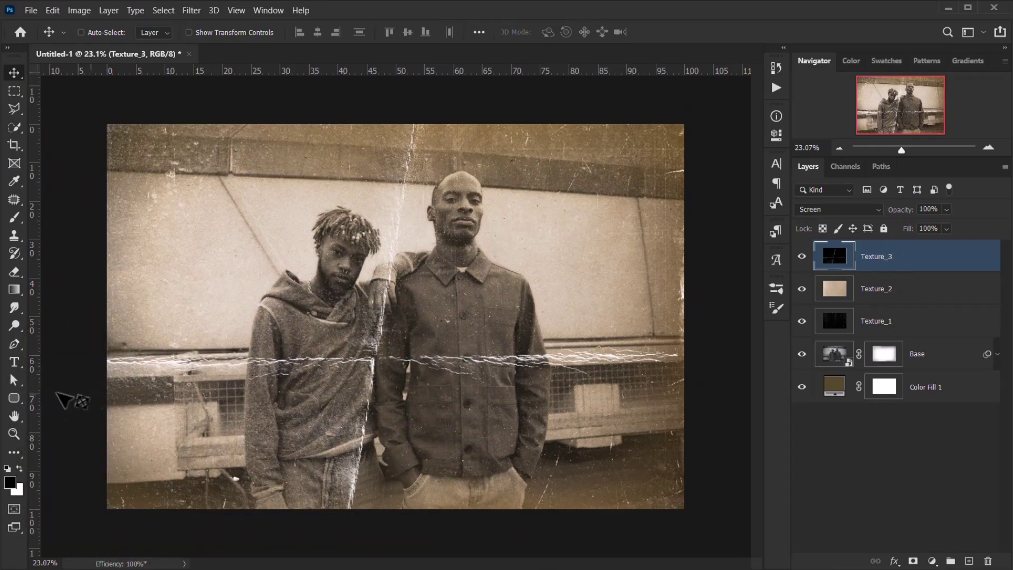
- Draw an unfilled rounded rectangle of about 4401 x 2907 px just inside the photo's edges, with 150 px radius and white 20 pt stroke
left_click_drag(14, 398, 56, 414)
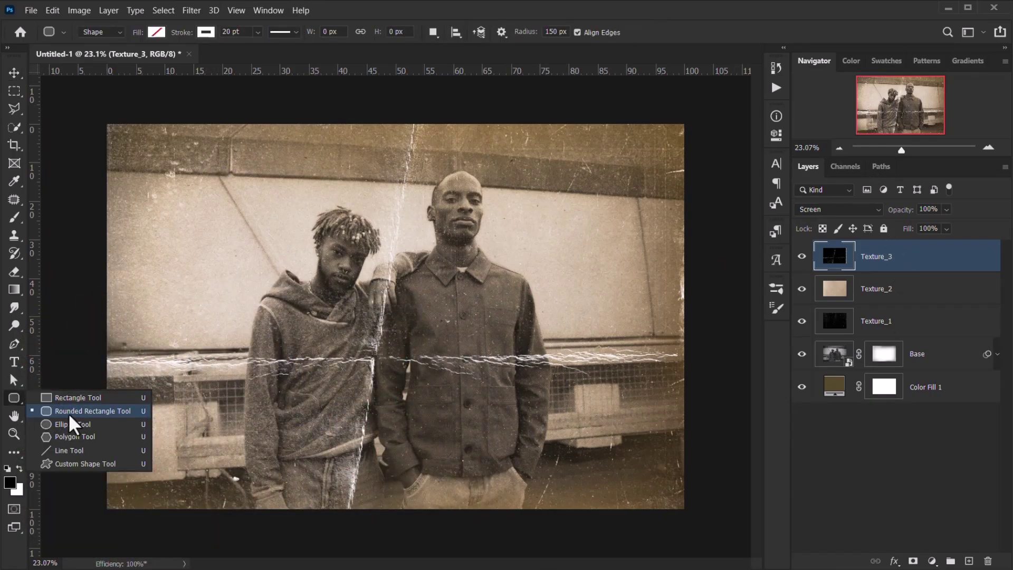
left_click(70, 413)
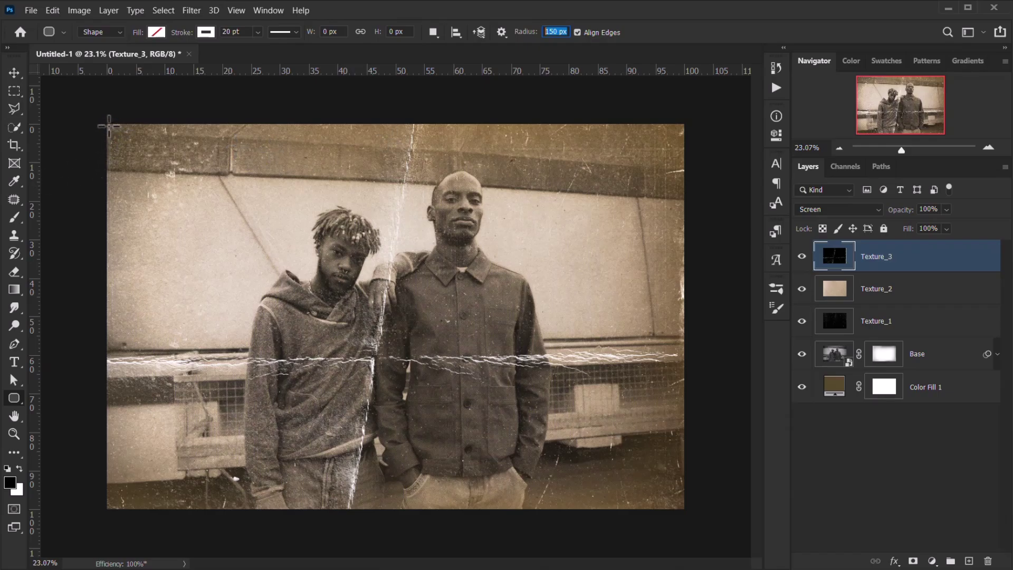
left_click_drag(110, 128, 679, 504)
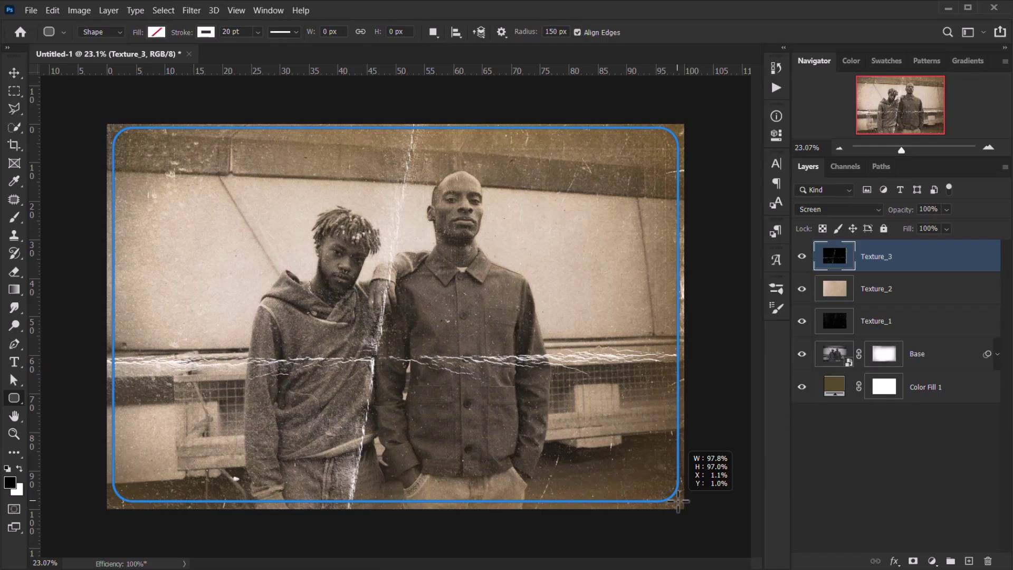
left_click_drag(678, 502, 678, 503)
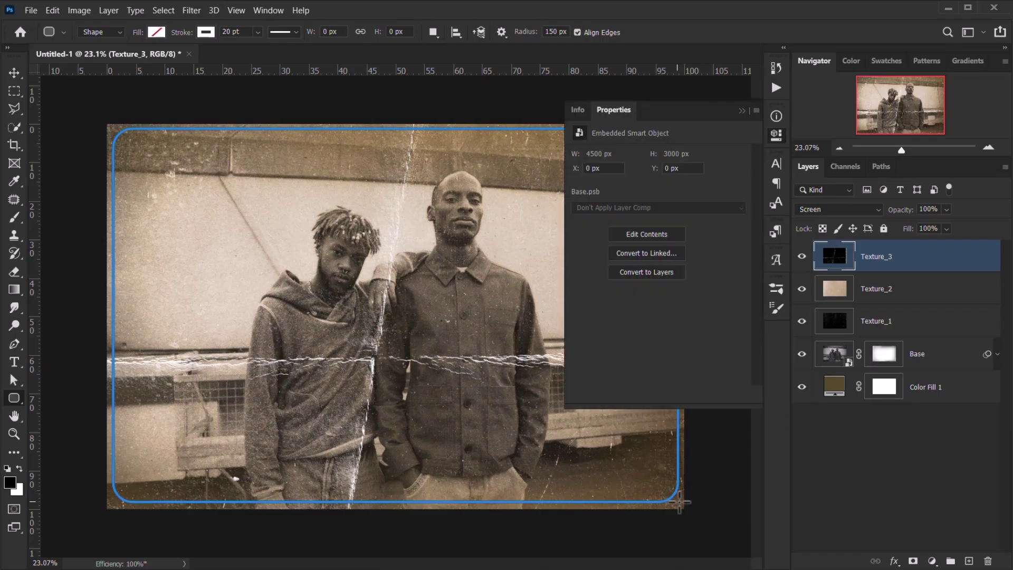
left_click(743, 112)
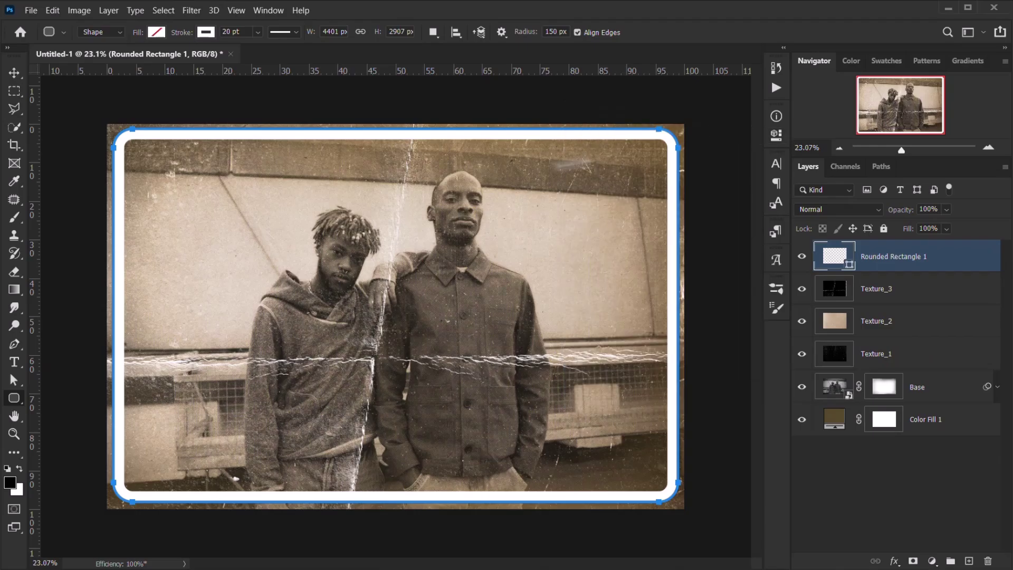
scroll(358, 294, "up", 3)
scroll(372, 282, "down", 3)
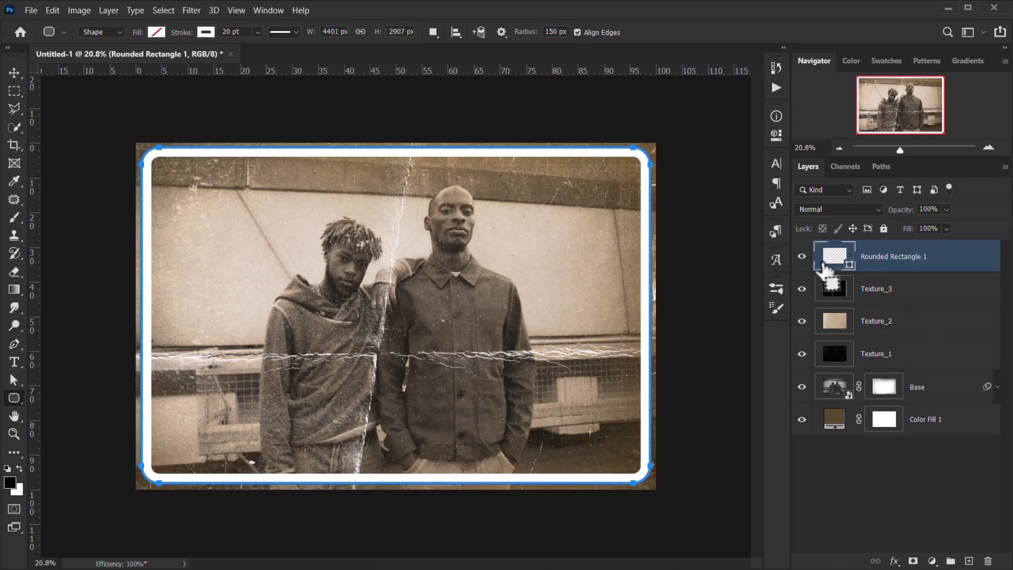
- Load the rounded rectangle's outline as a selection and delete its shape layer
left_click_drag(845, 263, 834, 263)
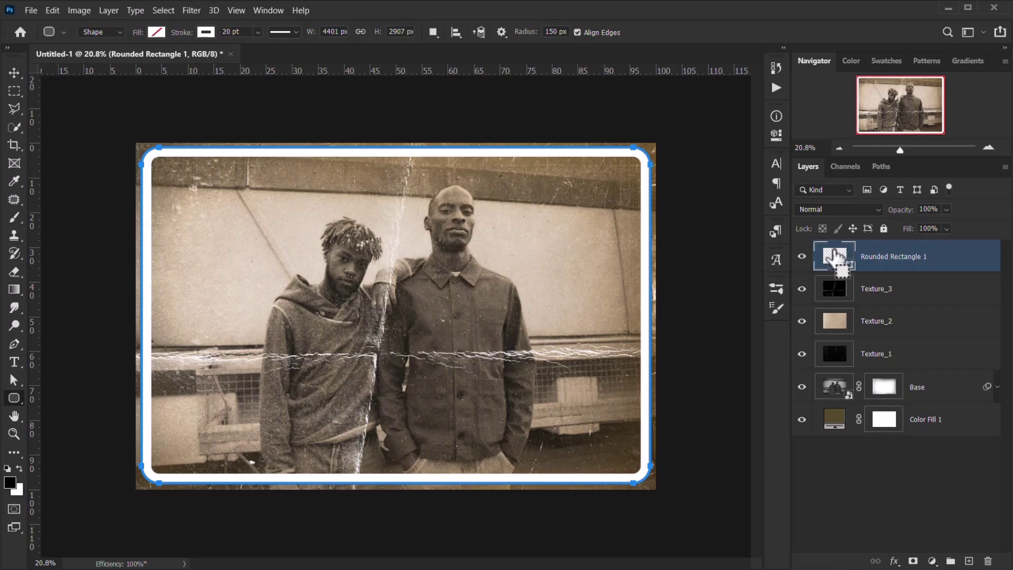
left_click(828, 259, "ctrl")
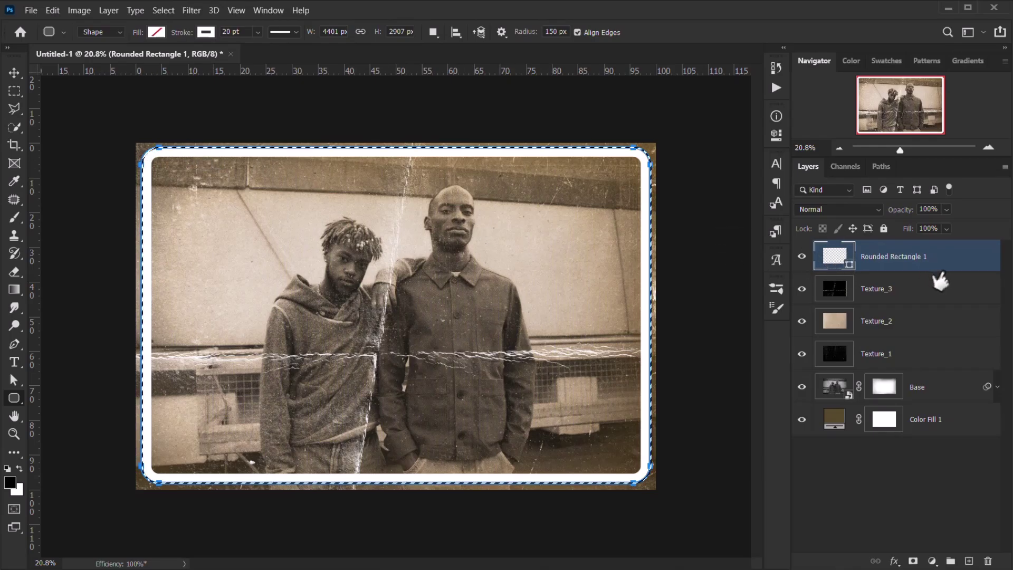
left_click_drag(927, 267, 989, 561)
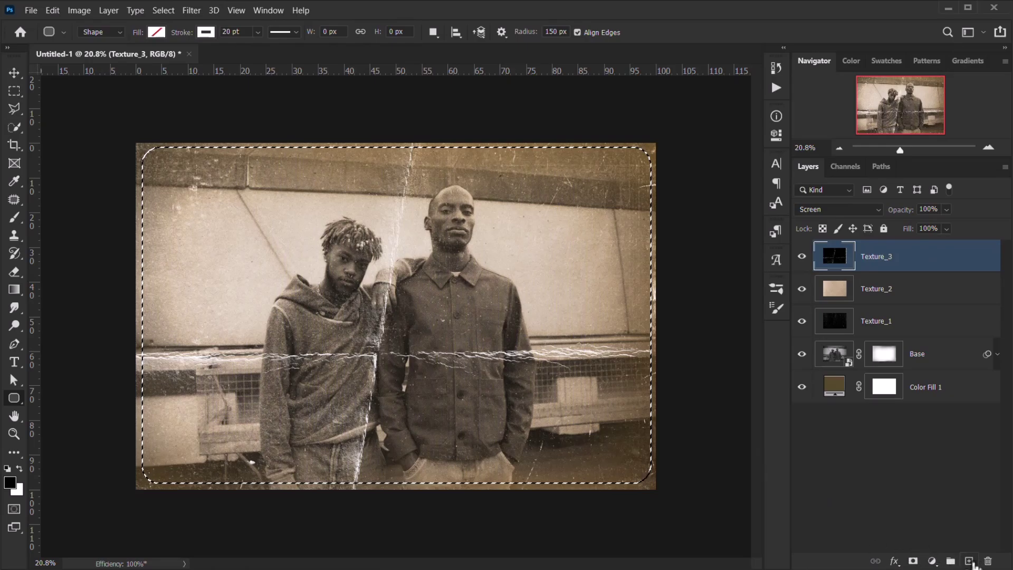
- Add a new empty layer above Texture_3 and name it Border
left_click(970, 561)
double_click(872, 256)
type("Border")
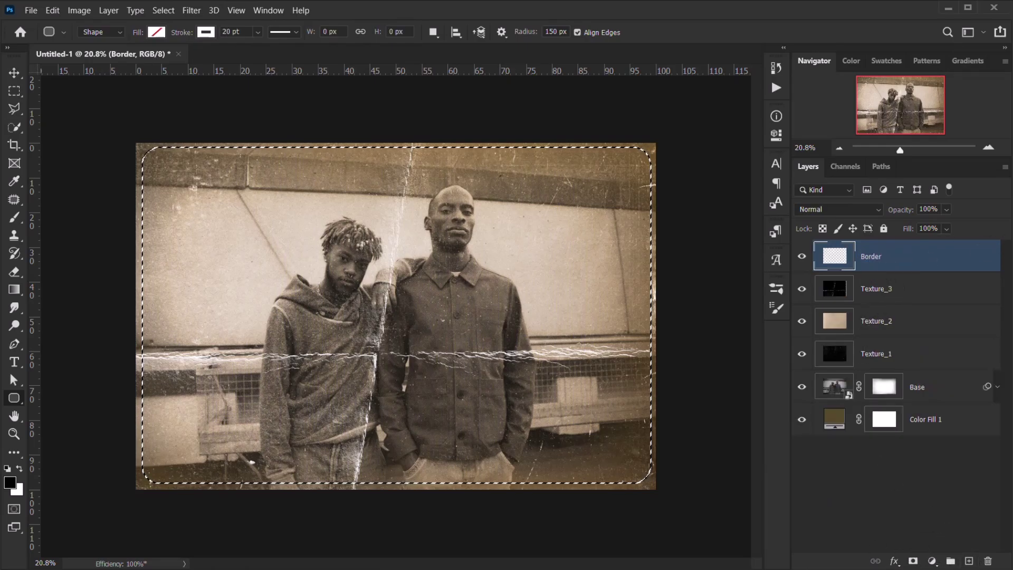
- Invert the selection, fill it with white on the Border layer and deselect
left_click(173, 11)
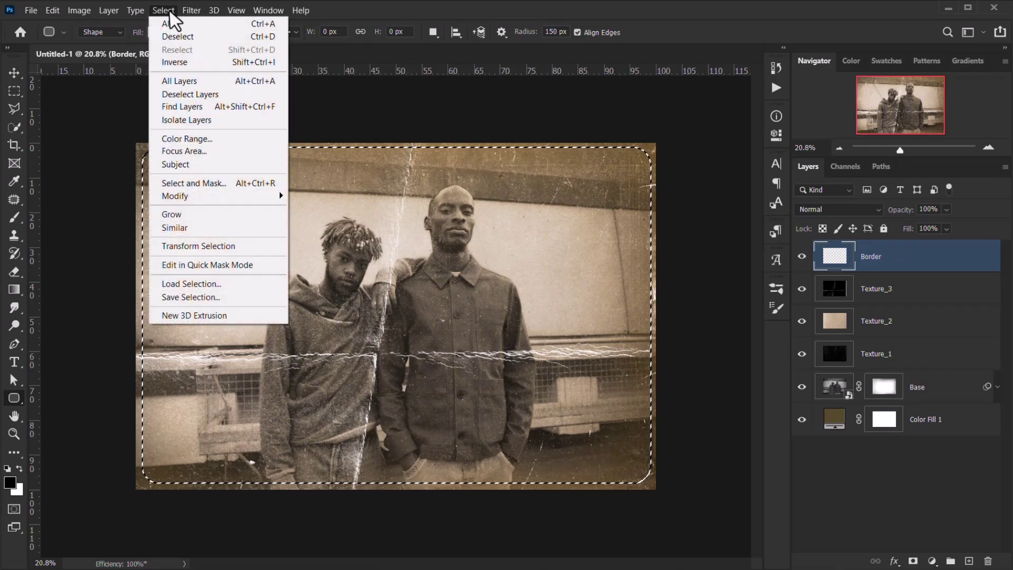
left_click(179, 61)
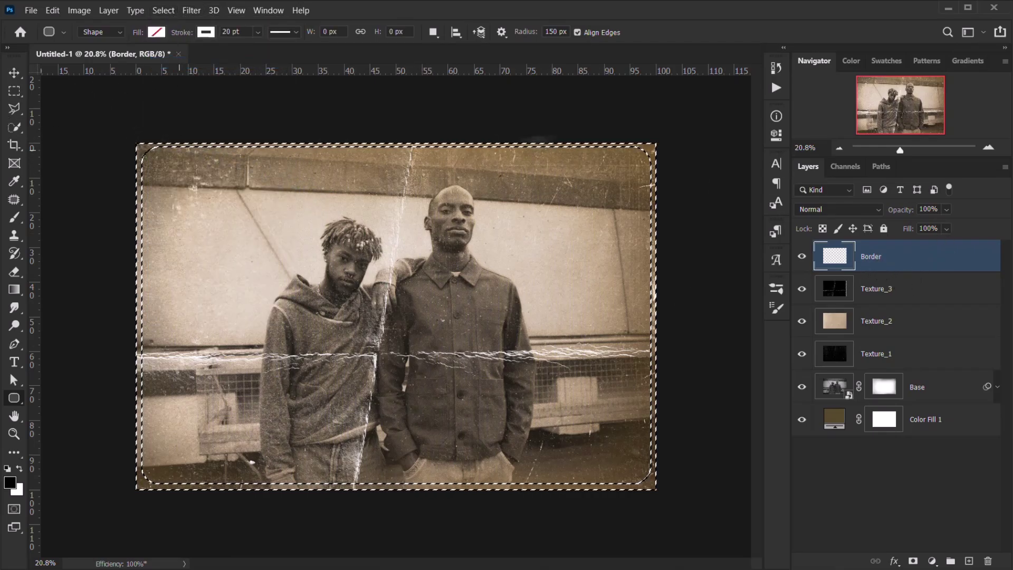
key("x")
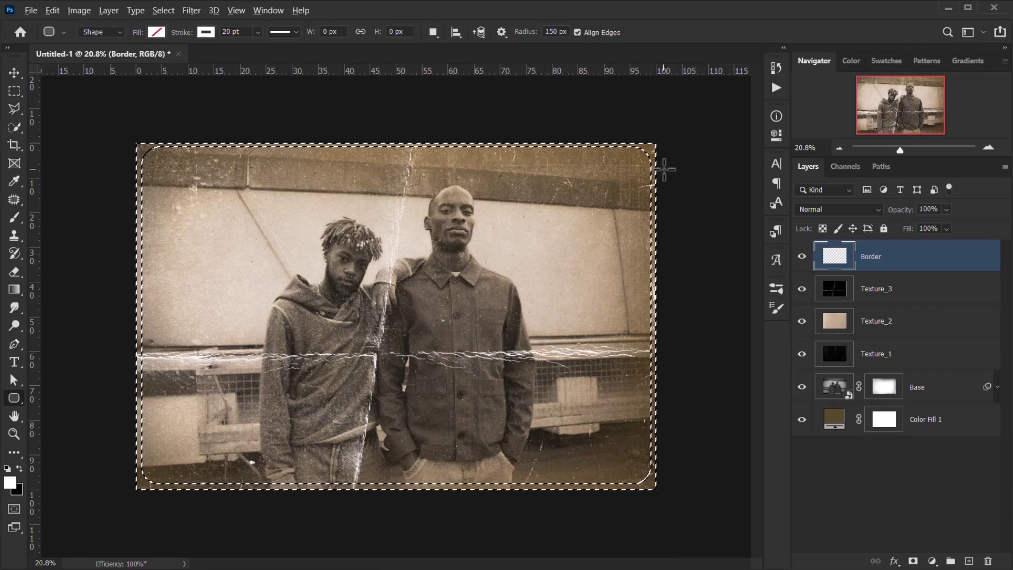
key("alt+BackSpace")
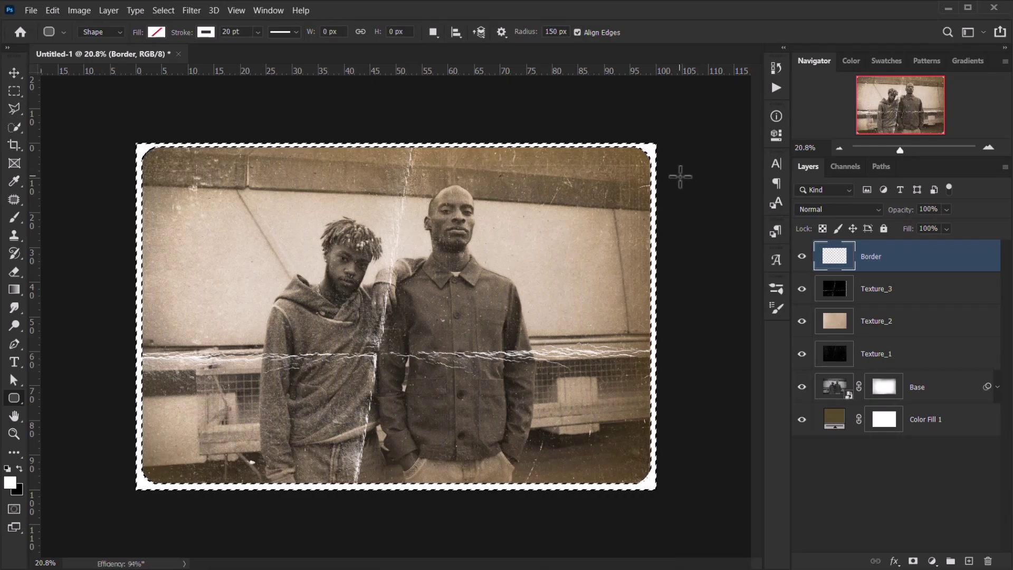
key("ctrl+d")
key("ctrl+0")
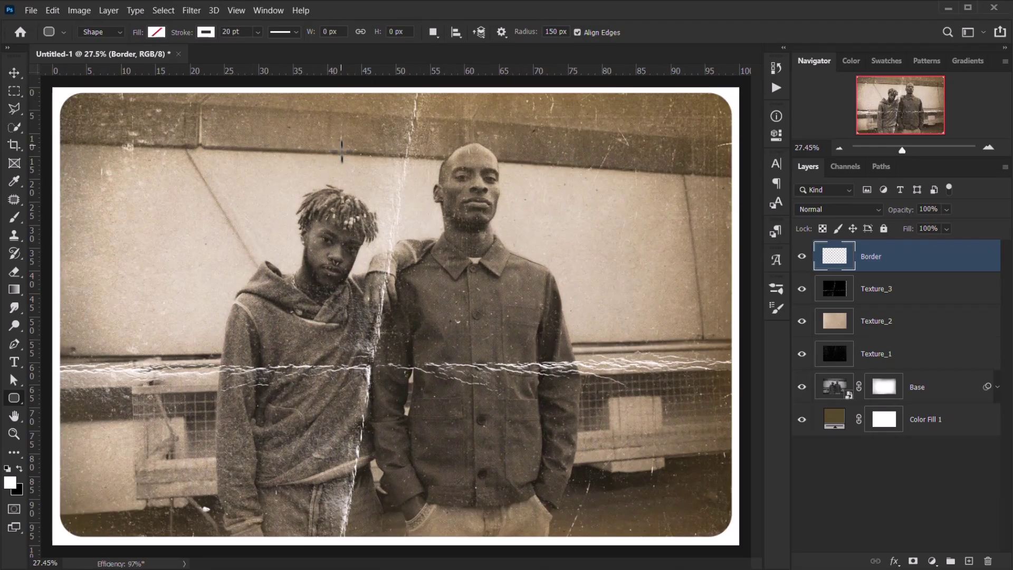
key("ctrl+minus")
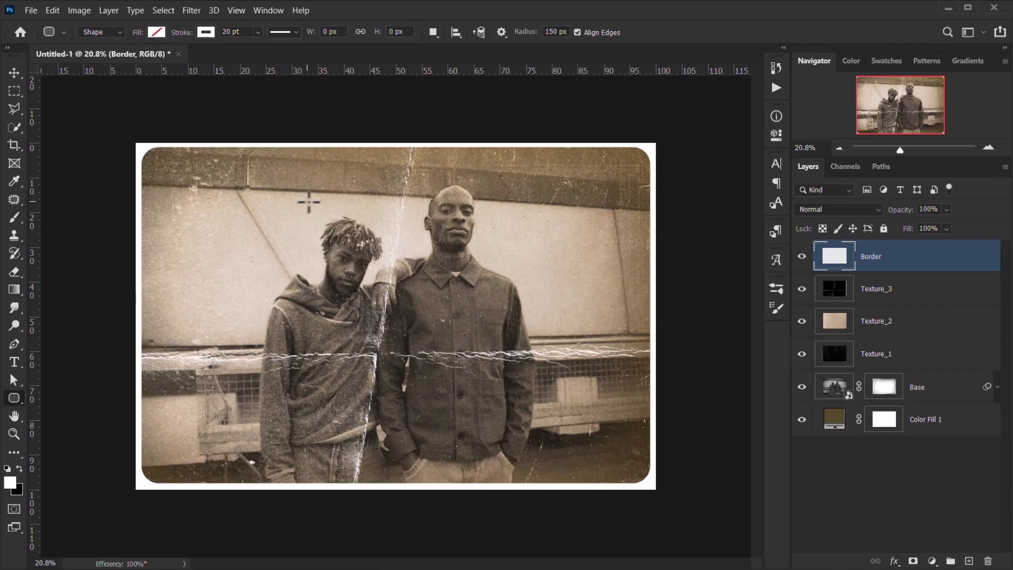
key("ctrl+0")
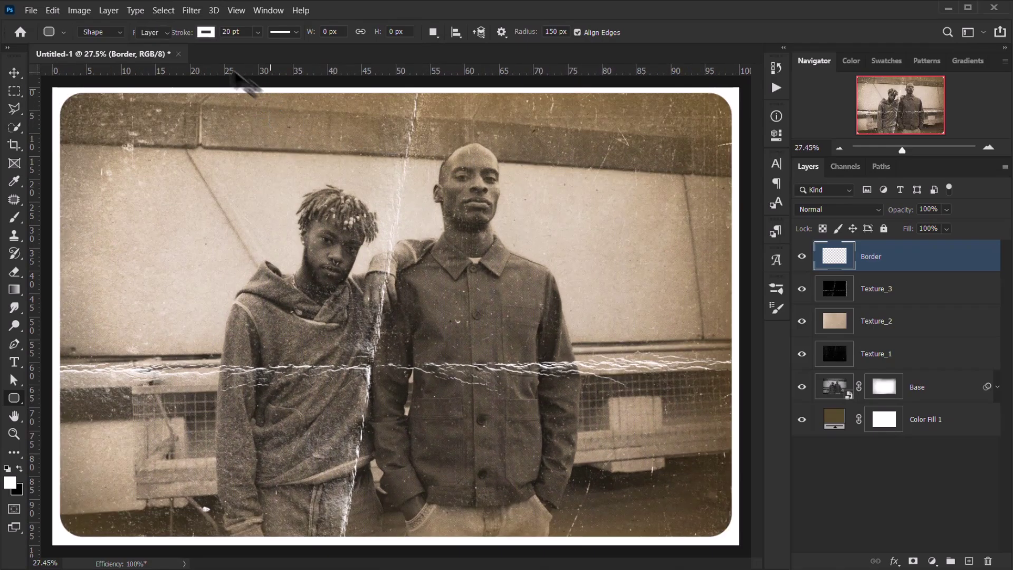
- Apply a Gaussian Blur with a 5.0 px radius to the Border layer
key("v")
left_click(191, 10)
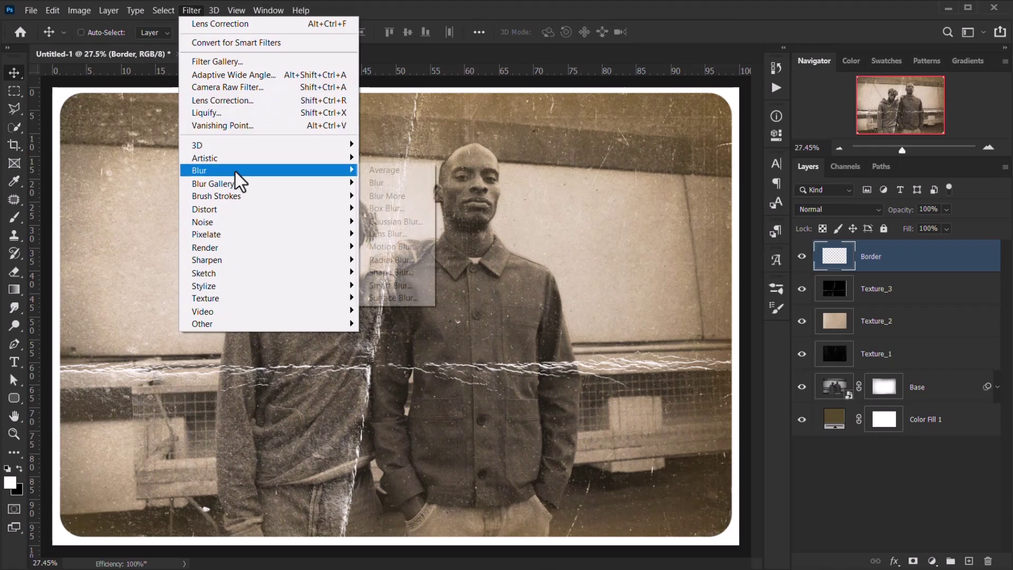
mouse_move(234, 170)
left_click(409, 223)
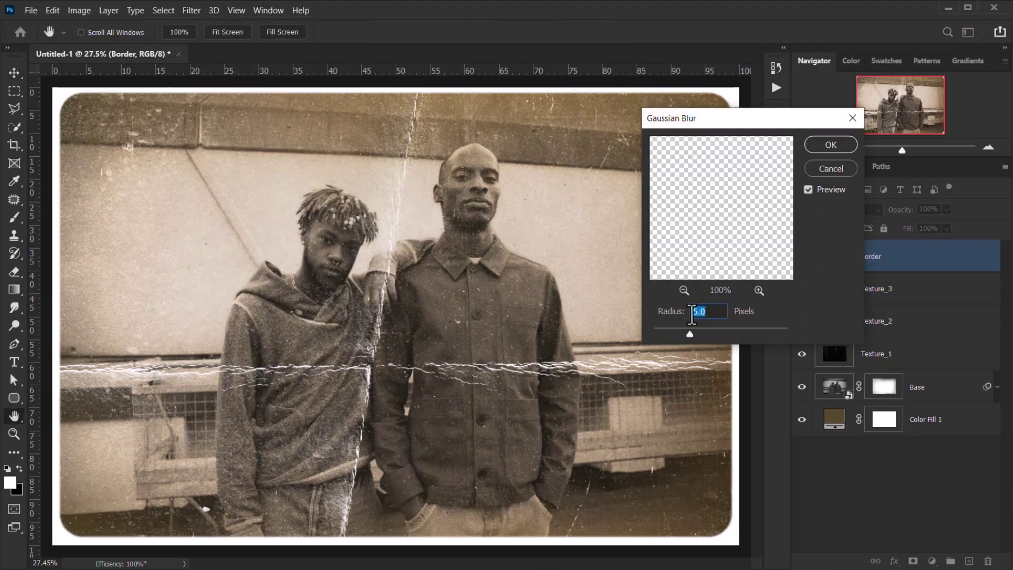
left_click(830, 146)
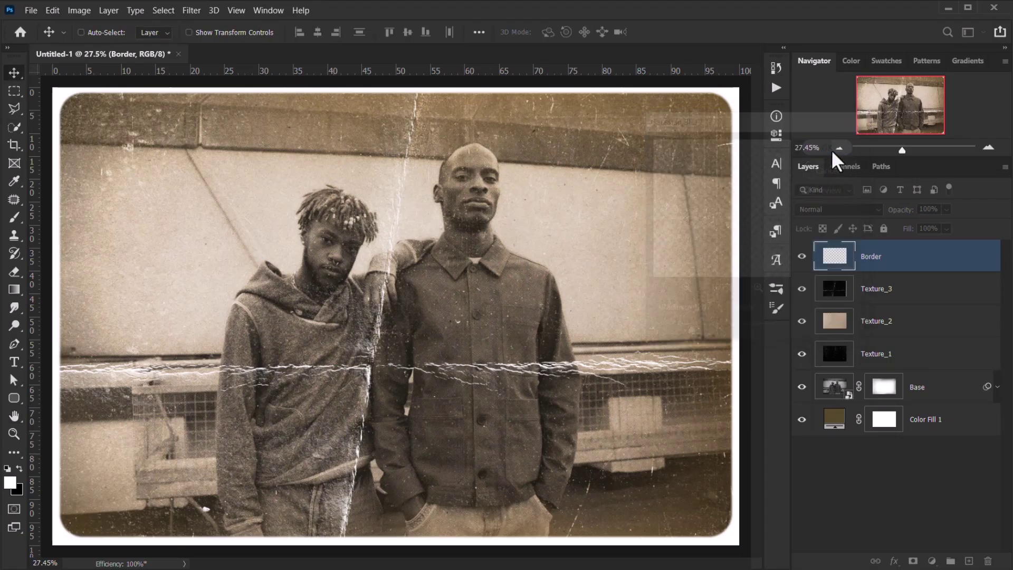
- Inspect the border's softened inner edge up close along the top and around the upper-left corner of the photo
scroll(176, 109, "up", 3)
left_click_drag(177, 114, 194, 228)
scroll(375, 214, "up", 2)
left_click_drag(461, 212, 327, 213)
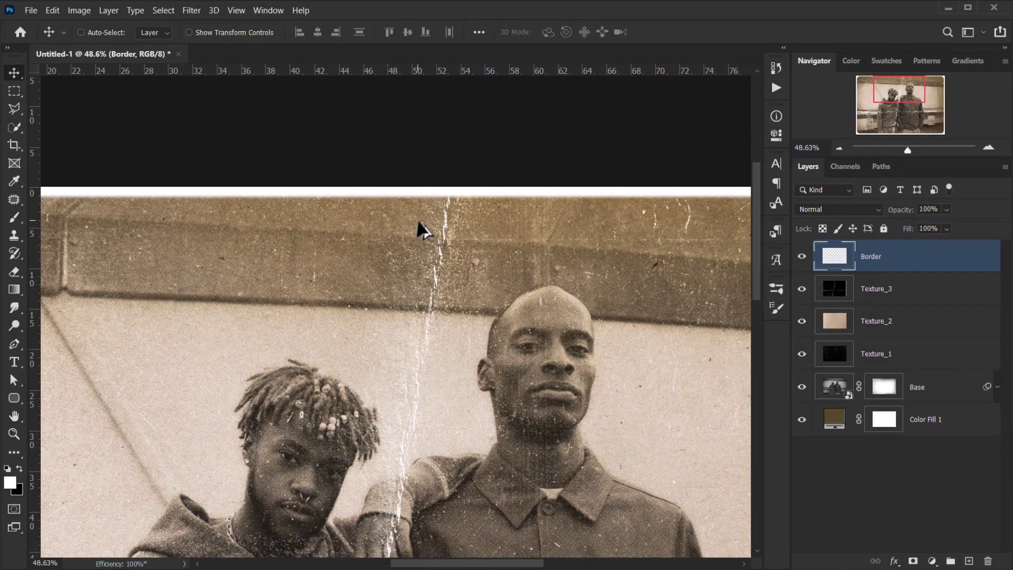
scroll(420, 226, "up", 2)
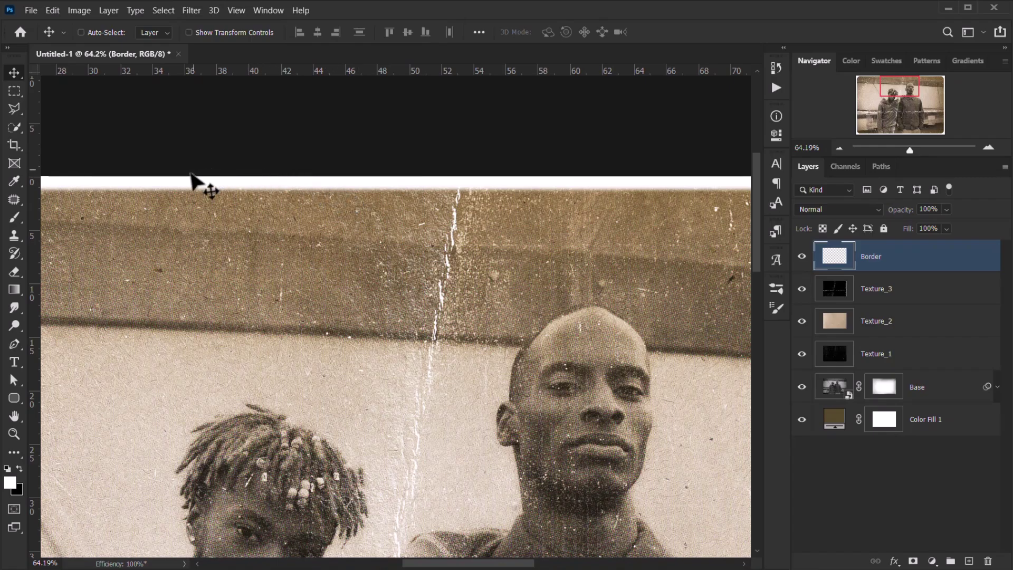
scroll(185, 192, "down", 3)
scroll(482, 208, "left", 3)
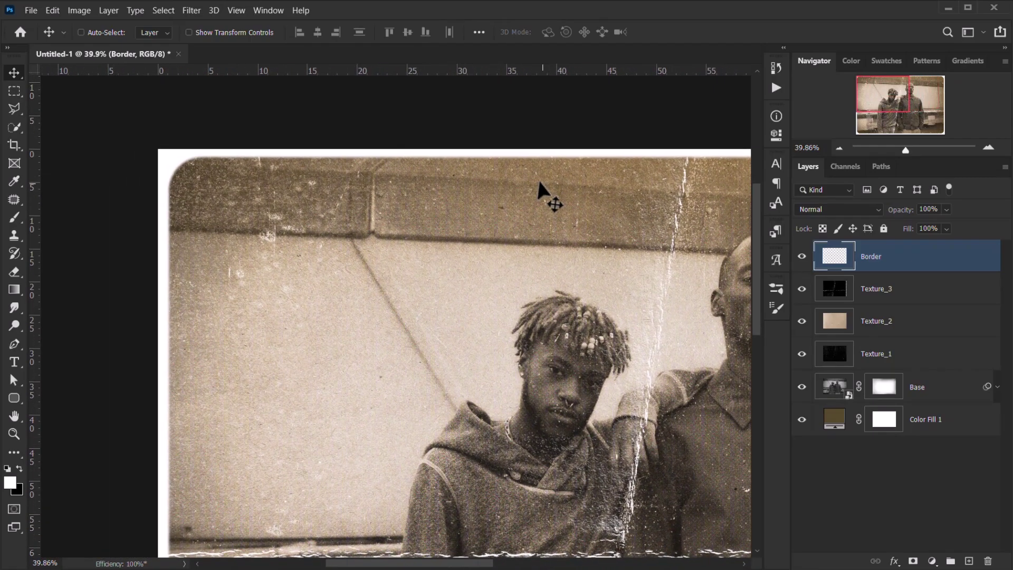
left_click_drag(477, 214, 204, 230)
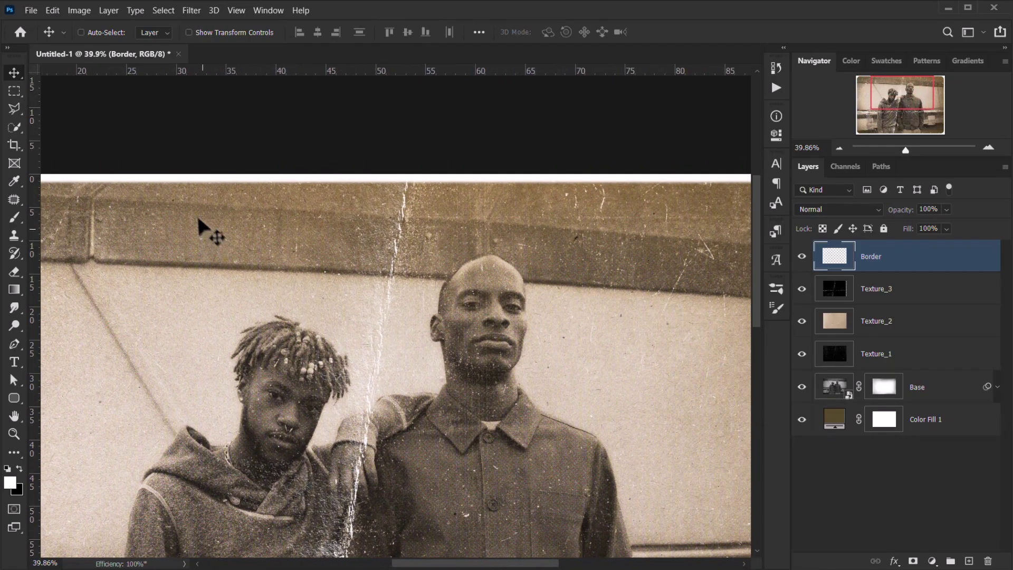
- Smudge the inner edge of the white border unevenly along the photo's top side with the Smudge tool at 61% strength
left_click(13, 307)
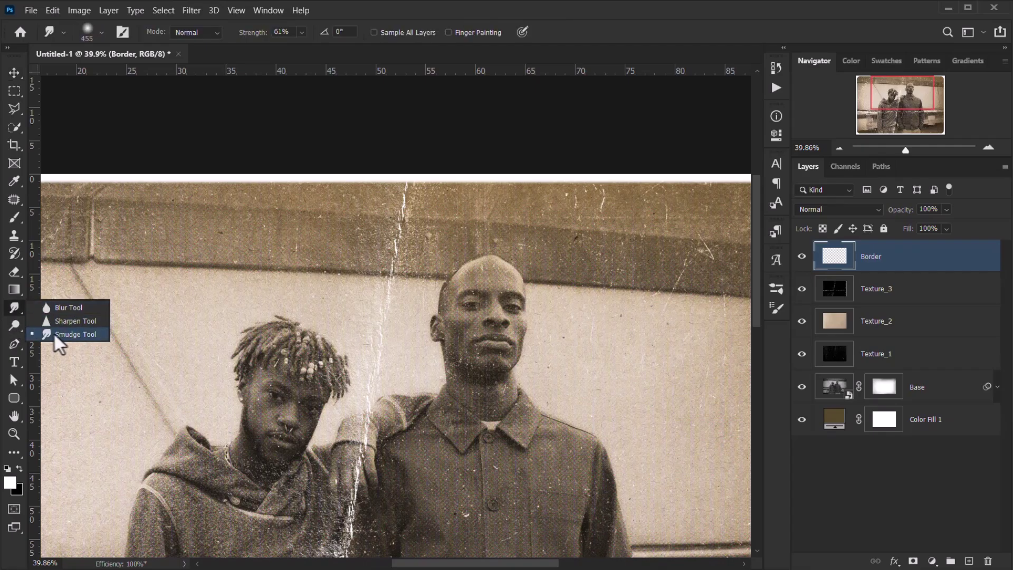
left_click(51, 334)
scroll(257, 185, "up", 6)
mouse_move(262, 179)
left_mouse_down()
mouse_move(222, 187)
mouse_move(261, 184)
left_mouse_up()
left_click_drag(376, 190, 384, 196)
left_click_drag(552, 205, 570, 197)
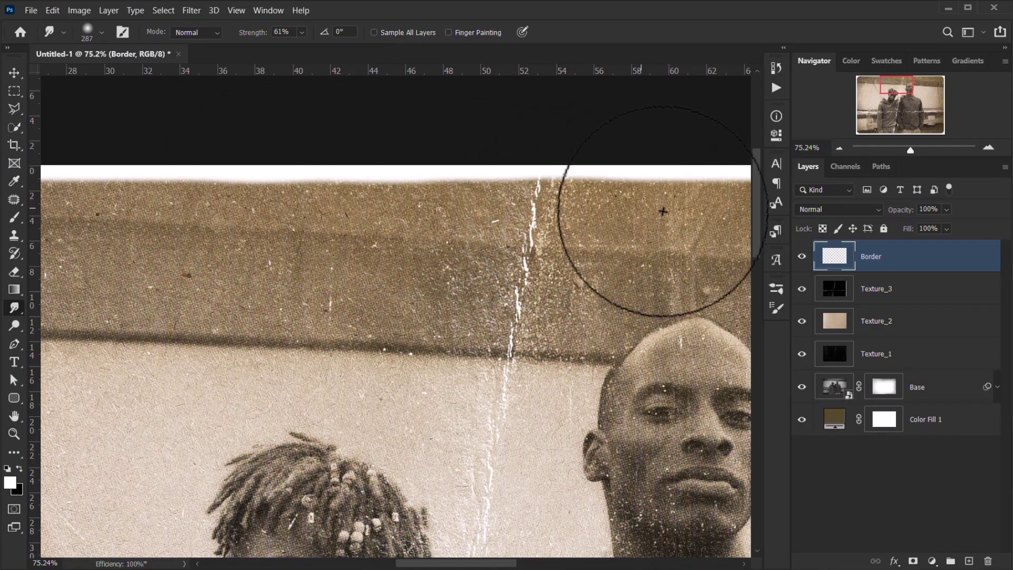
left_click_drag(663, 208, 127, 168)
left_click_drag(654, 127, 660, 127)
- Enlarge the Smudge brush to 428 px and push the border's inner edge irregularly along the photo's right side
scroll(570, 230, "down", 6)
left_click_drag(564, 278, 432, 31)
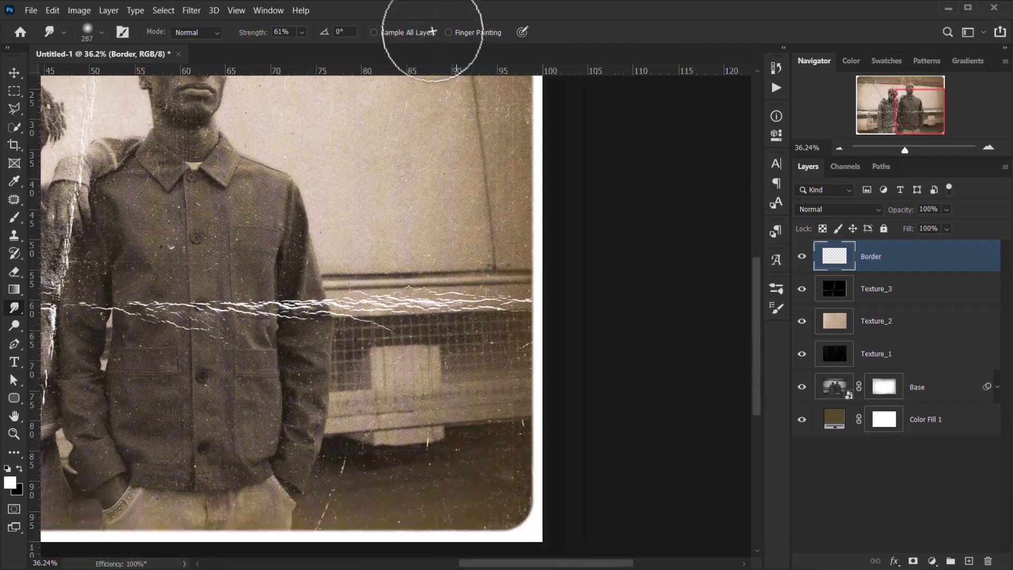
left_click_drag(507, 464, 511, 466)
key("ctrl+z")
left_click_drag(402, 357, 430, 362, "alt")
left_click_drag(497, 282, 503, 283)
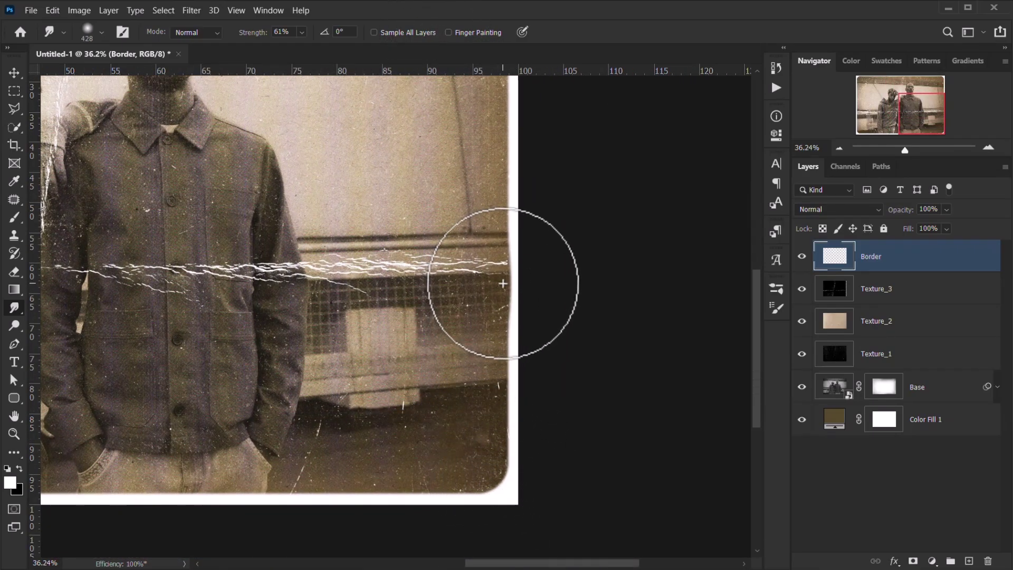
- Smudge the border's inner edge into an uneven line along the photo's bottom and left sides
scroll(446, 448, "down", 3)
left_click_drag(714, 373, 712, 371)
mouse_move(648, 533)
left_mouse_down()
mouse_move(507, 538)
mouse_move(657, 520)
mouse_move(160, 511)
left_mouse_up()
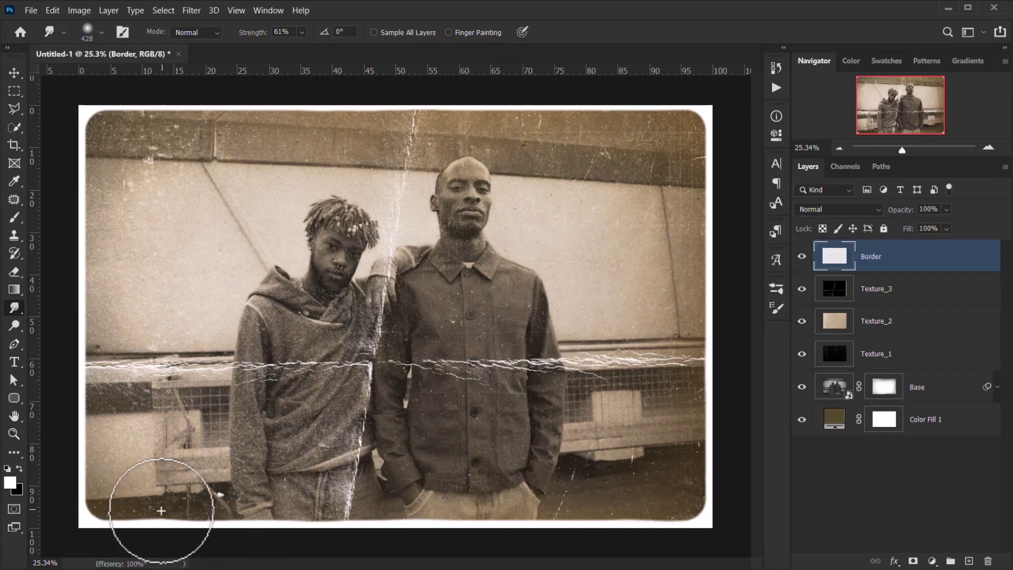
left_click_drag(86, 506, 92, 488)
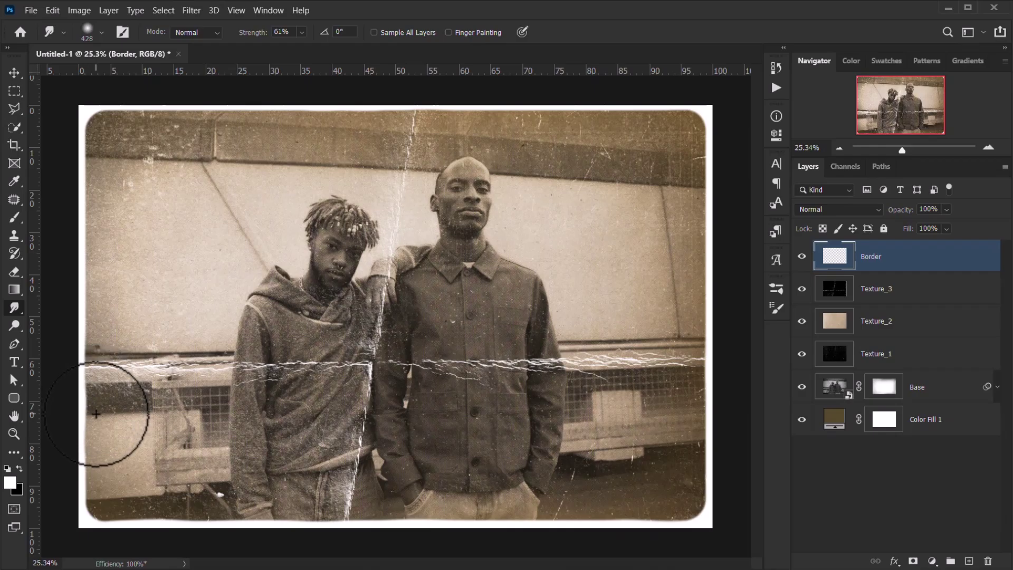
scroll(204, 394, "down", 3)
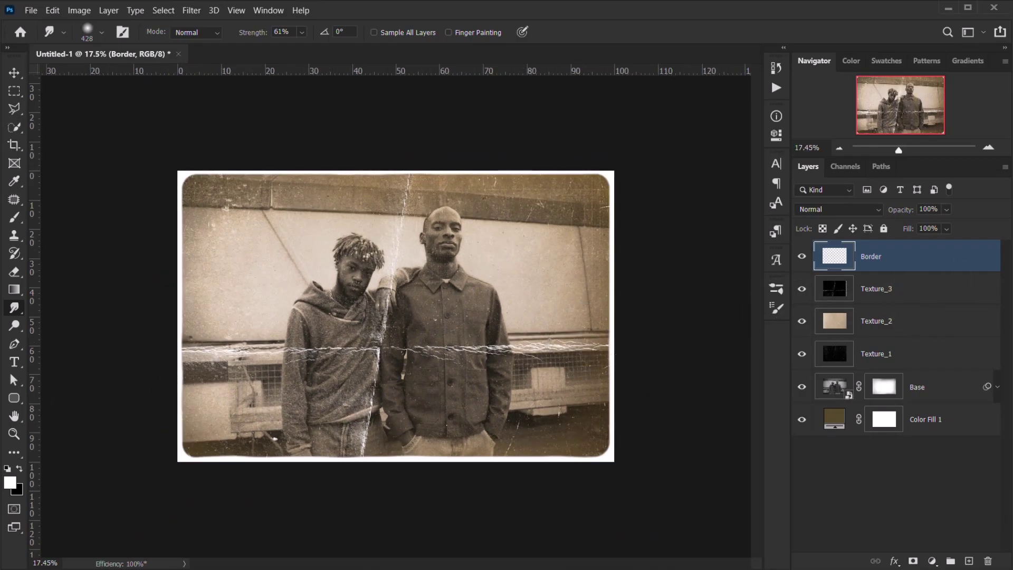
key("ctrl+plus")
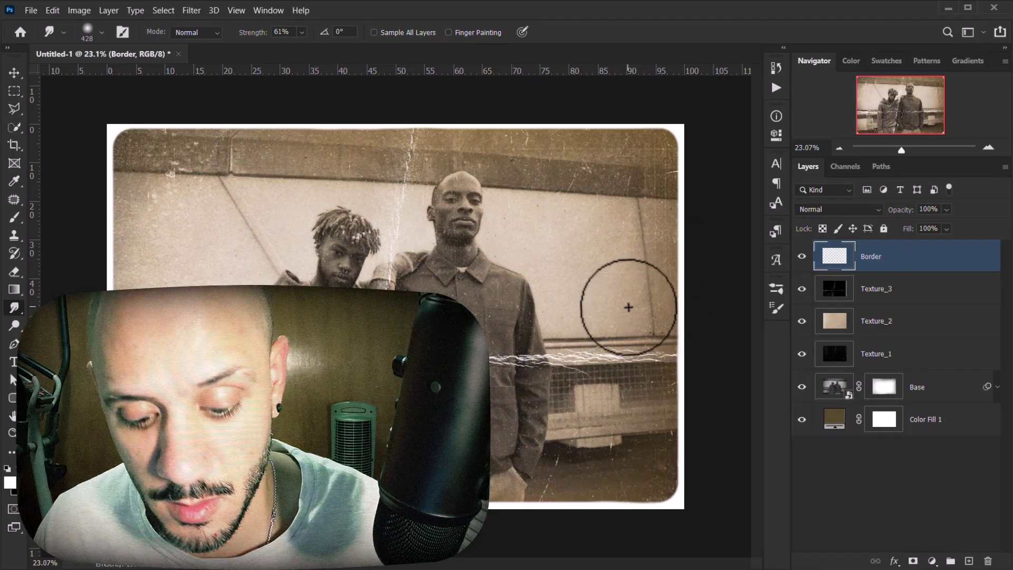
- Add a Color Lookup adjustment layer above Border using the Crisp_Warm.look 3D LUT
key("v")
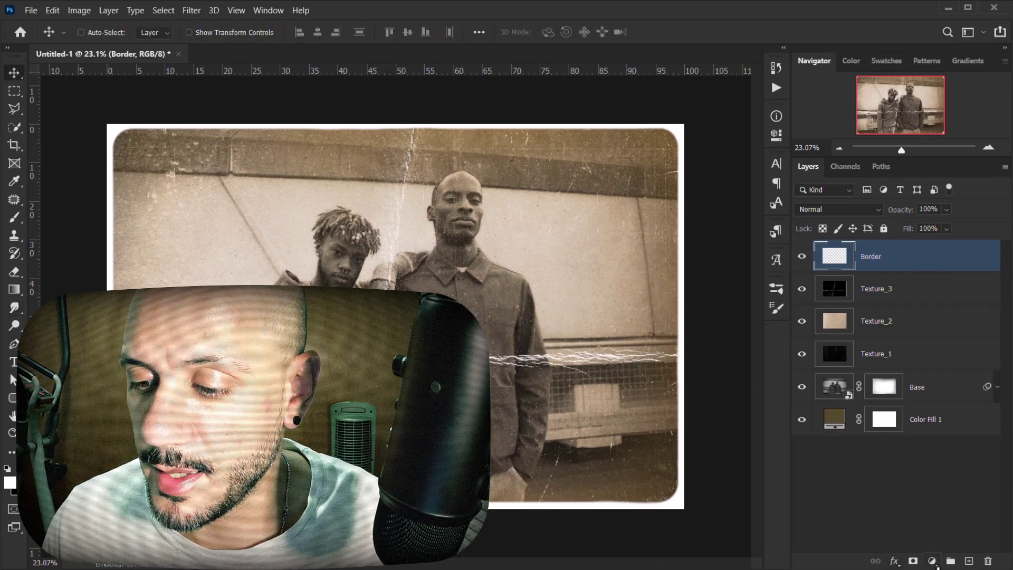
left_click(933, 562)
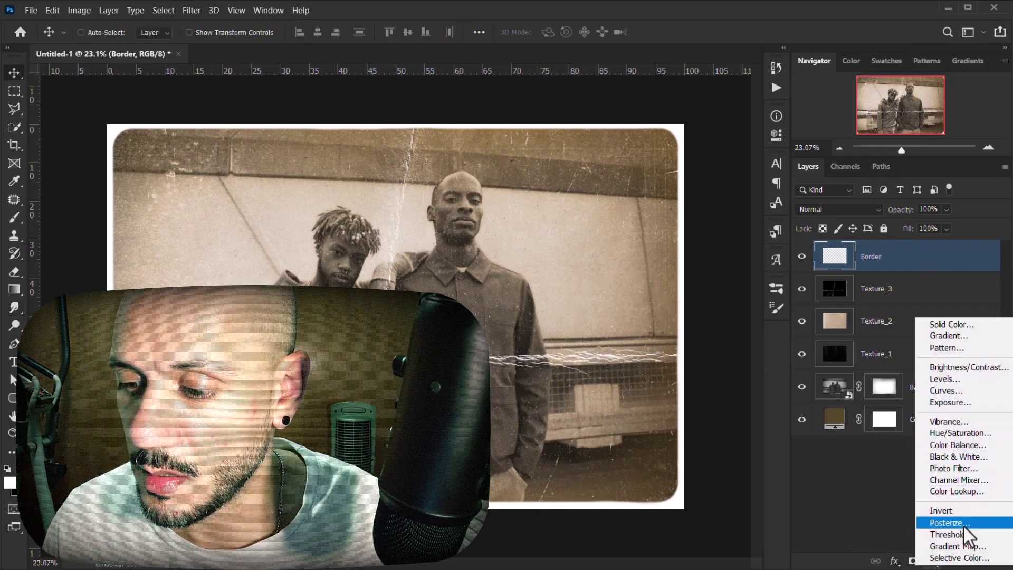
left_click(970, 491)
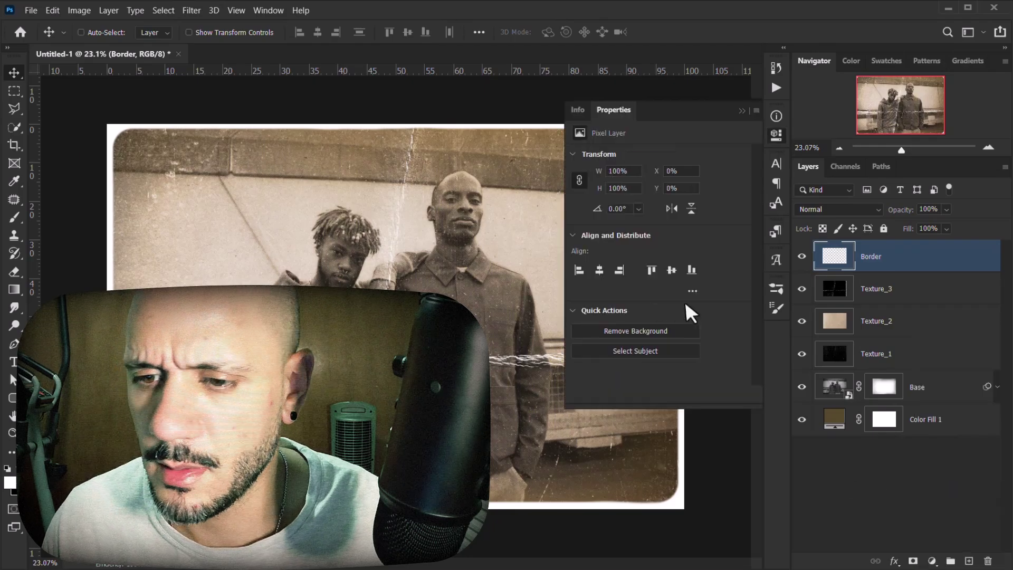
left_click(696, 156)
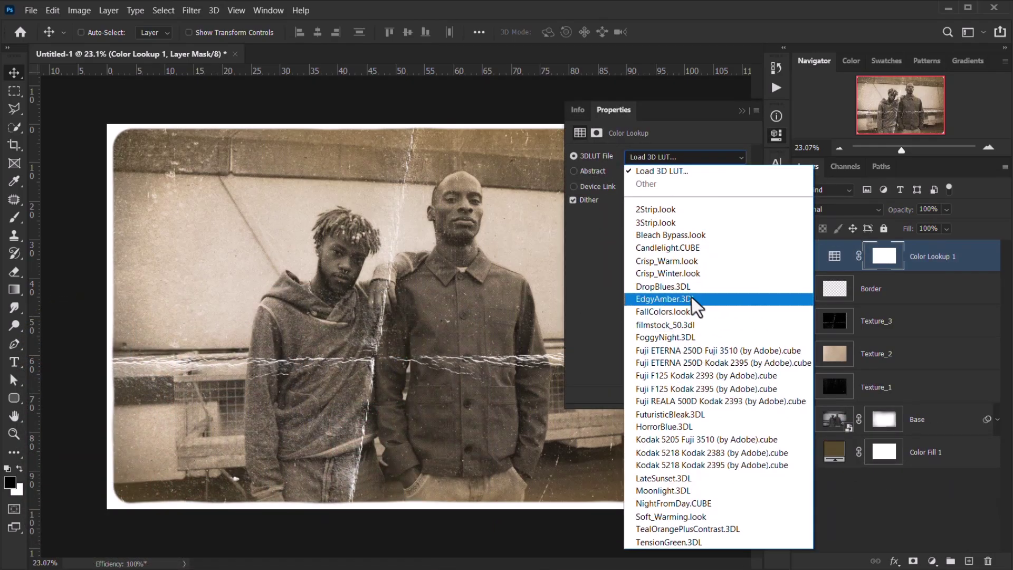
left_click(663, 261)
left_click(742, 110)
- Check the Color Lookup layer's effect on the photo and lower its opacity to 25%
scroll(438, 293, "down", 2)
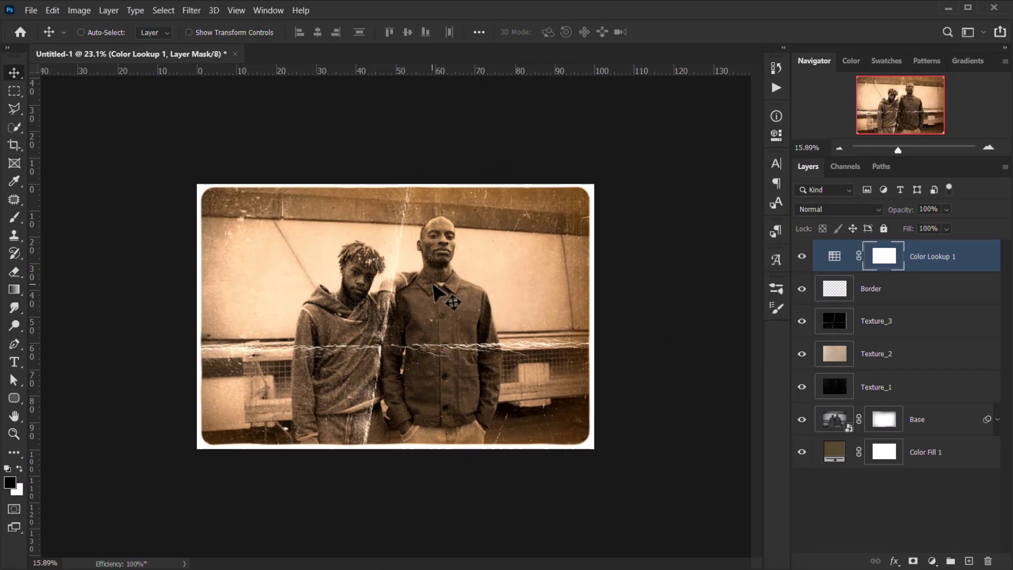
scroll(432, 285, "down", 1)
left_click(802, 256)
left_click(801, 257)
scroll(377, 297, "up", 1)
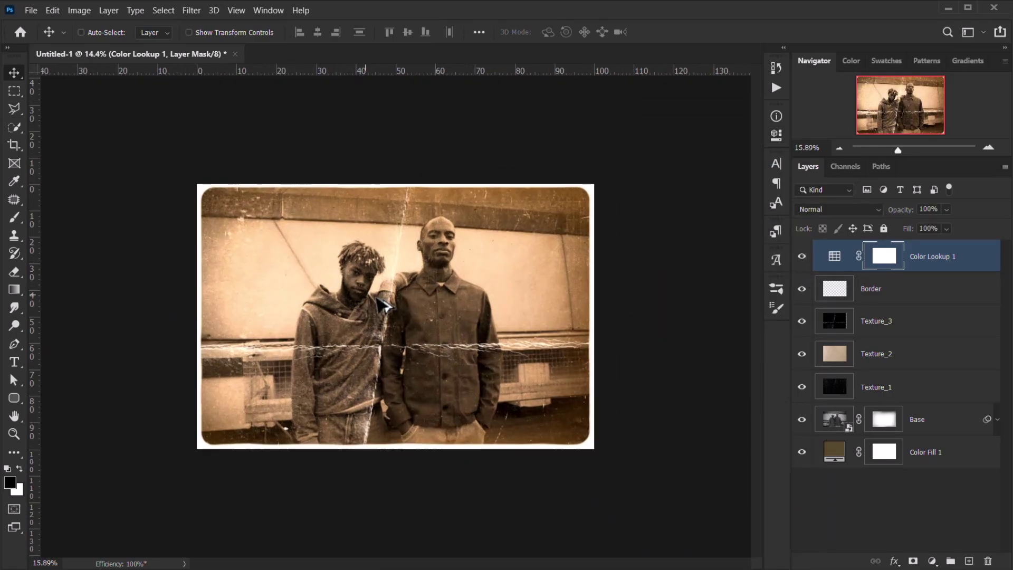
scroll(384, 305, "up", 3)
left_click(939, 209)
left_click_drag(907, 211, 859, 216)
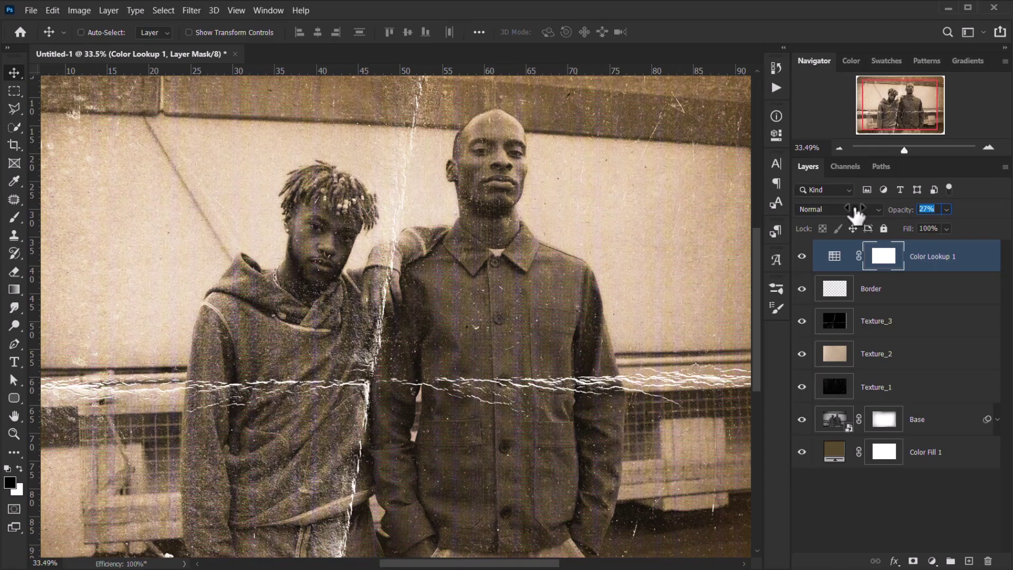
- Compare the photo with and without the Color Lookup layer and view the finished image fitted to the screen without panels
key("ctrl+0")
left_click(803, 257)
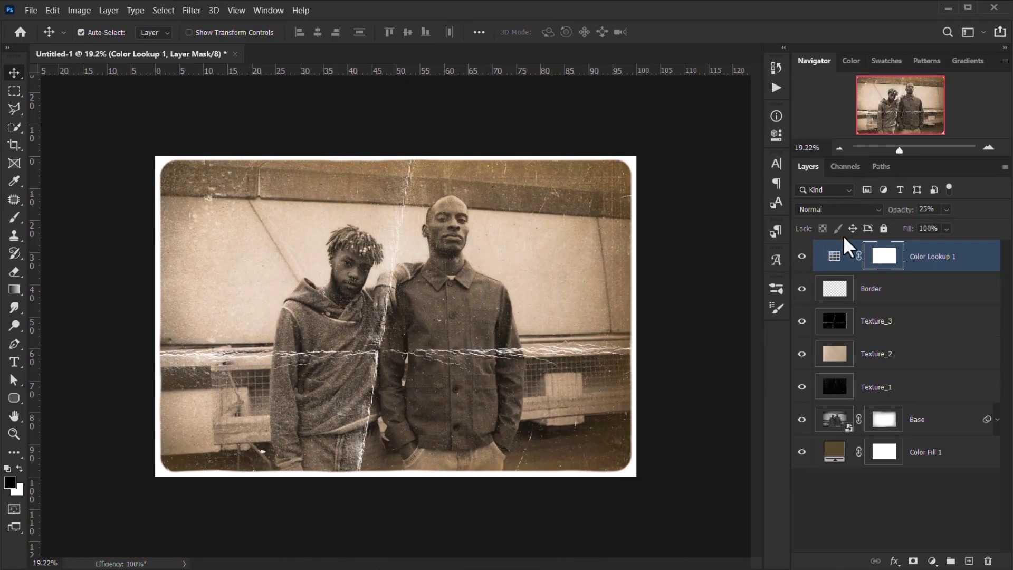
key("ctrl+0")
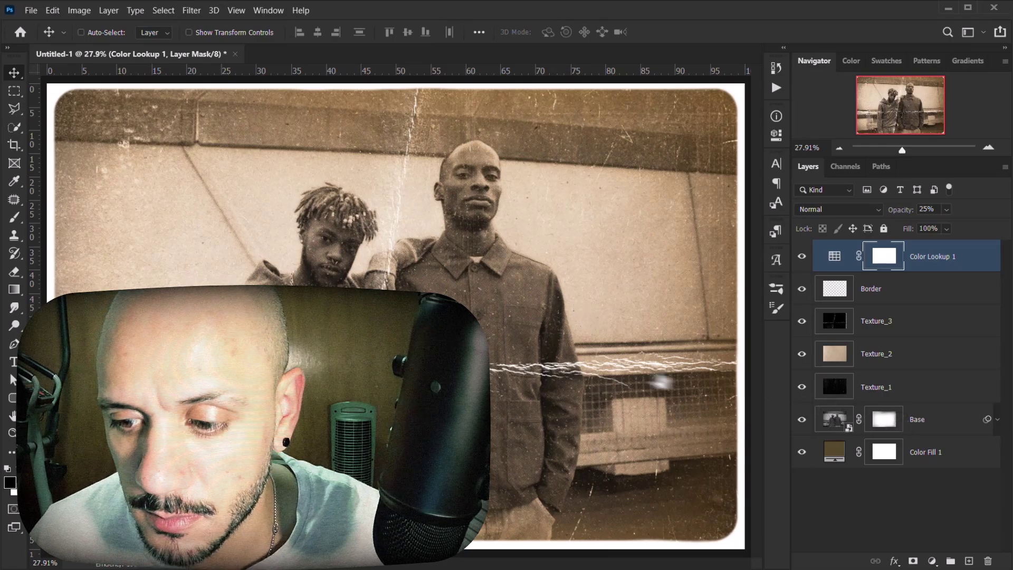
left_click(884, 419)
key("Tab")
key("ctrl+0")
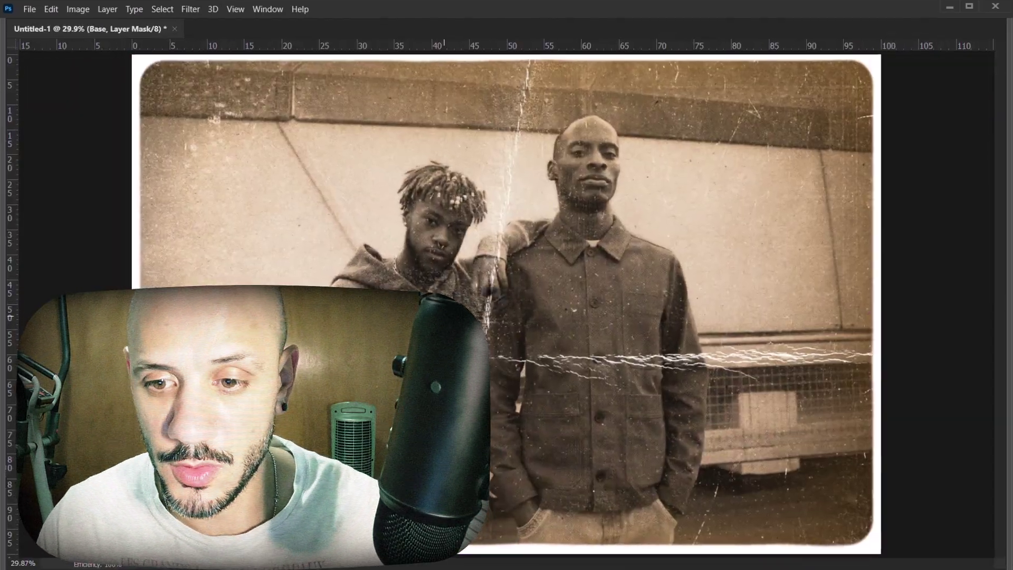